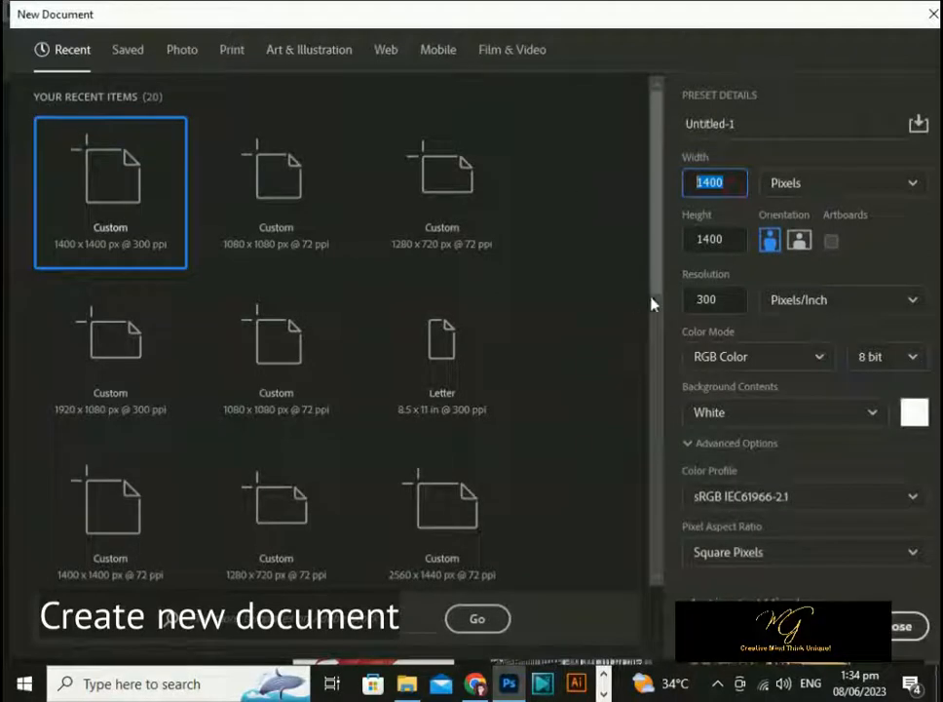
Create a new 1080 x 1080 pixel document at 300 pixels/inch in RGB Color with a white background.
type("10")
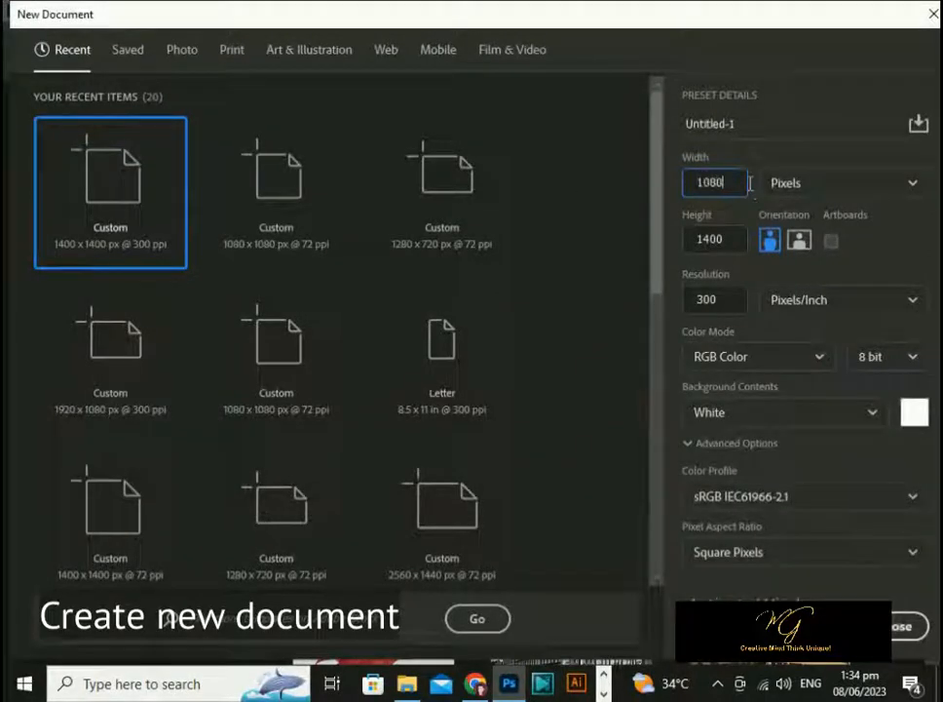
type("80")
key("Tab")
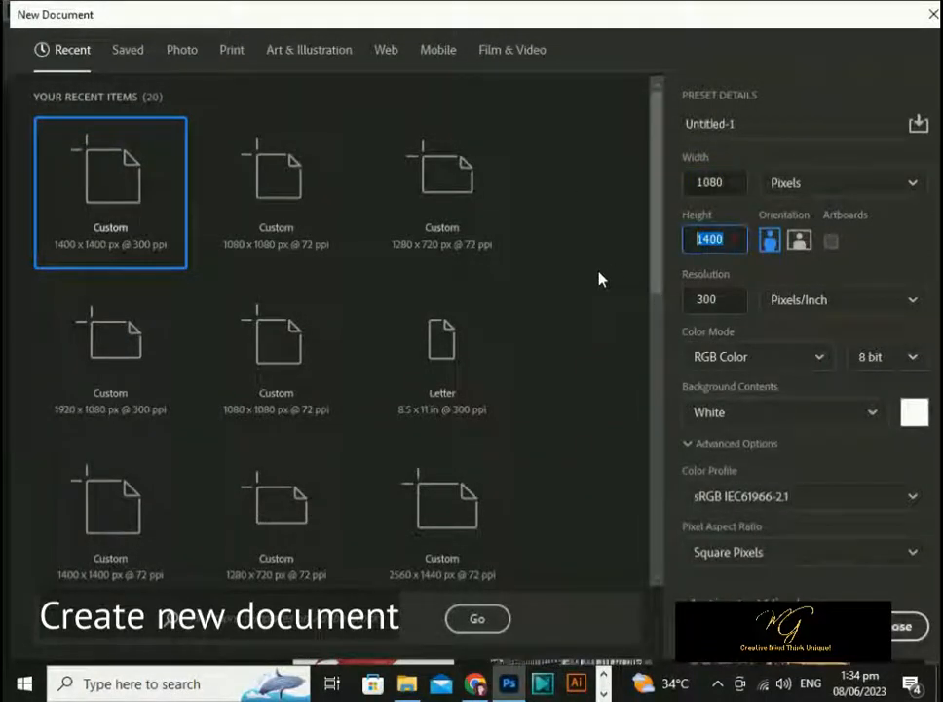
type("1080")
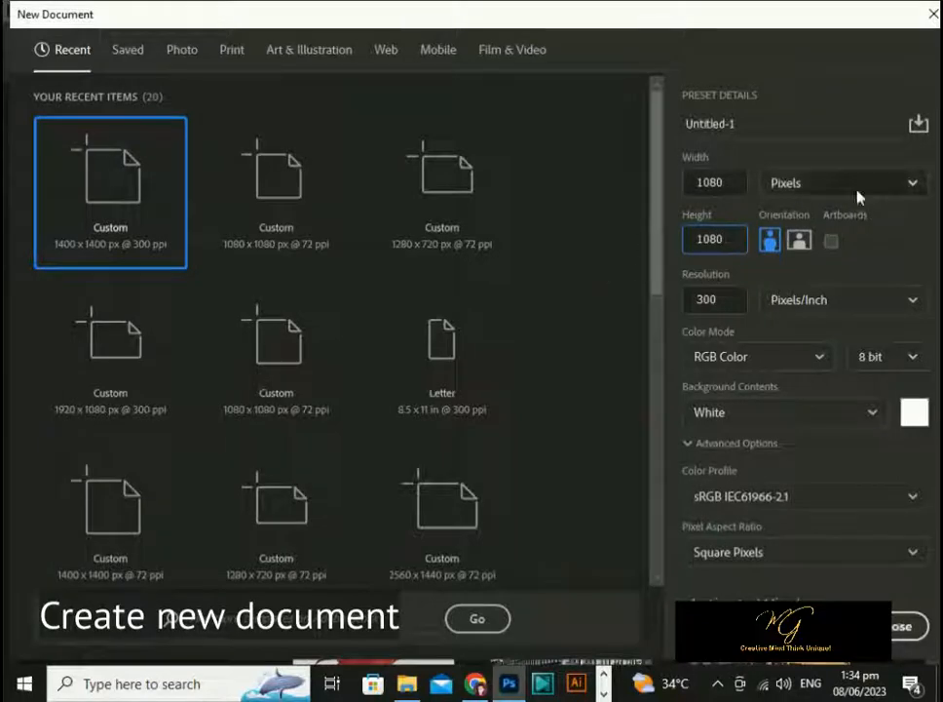
left_click(858, 197)
left_click(858, 195)
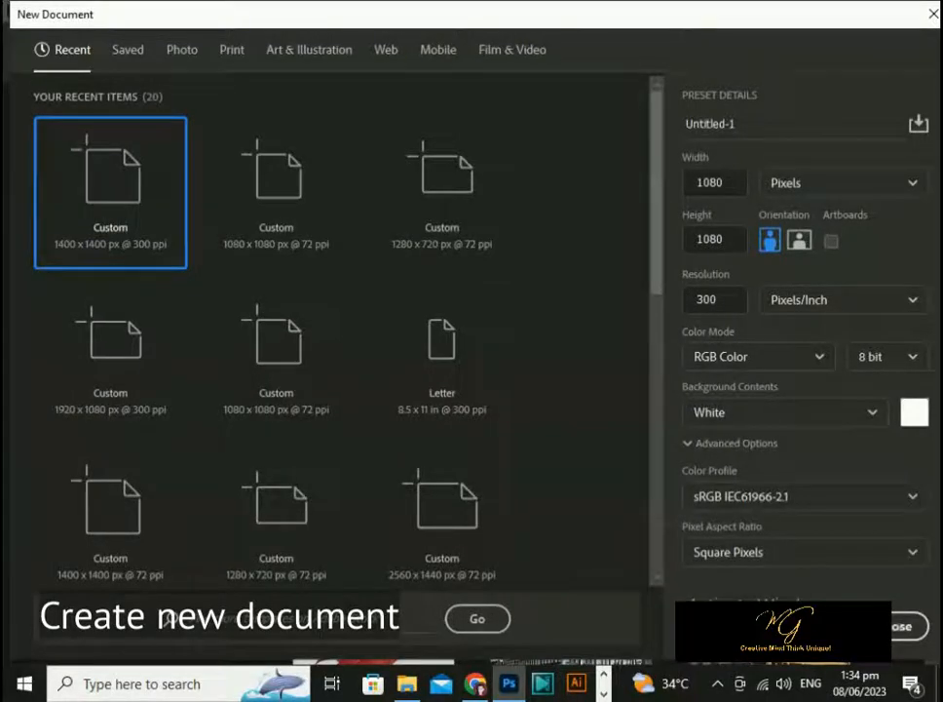
left_click(812, 626)
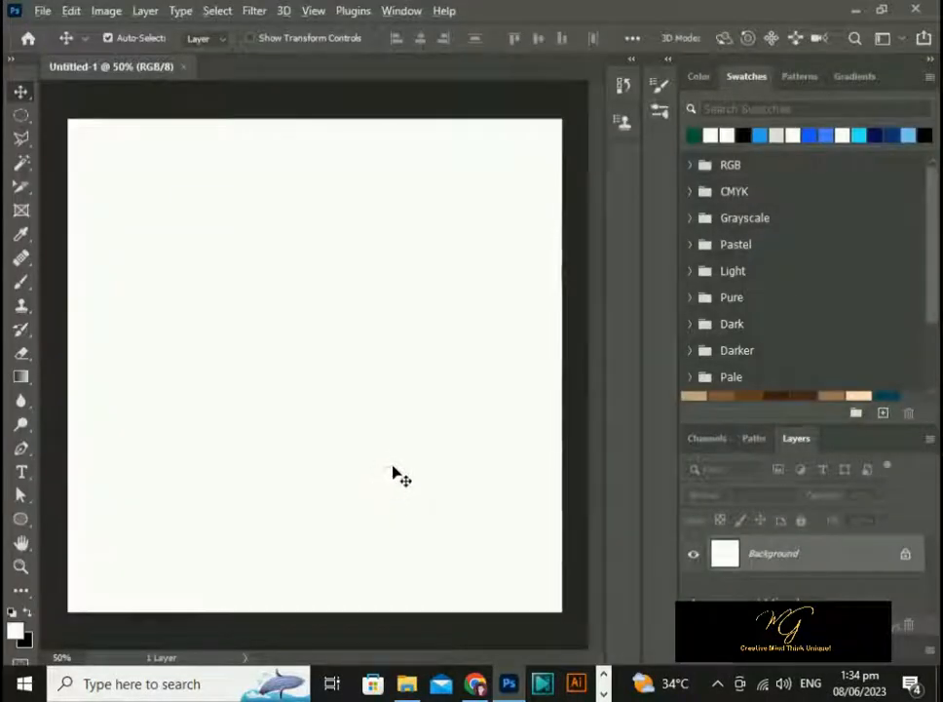
Place the image pngegg (1) from the Downloads folder into the new document.
scroll(402, 487, "down", 1)
left_click(409, 686)
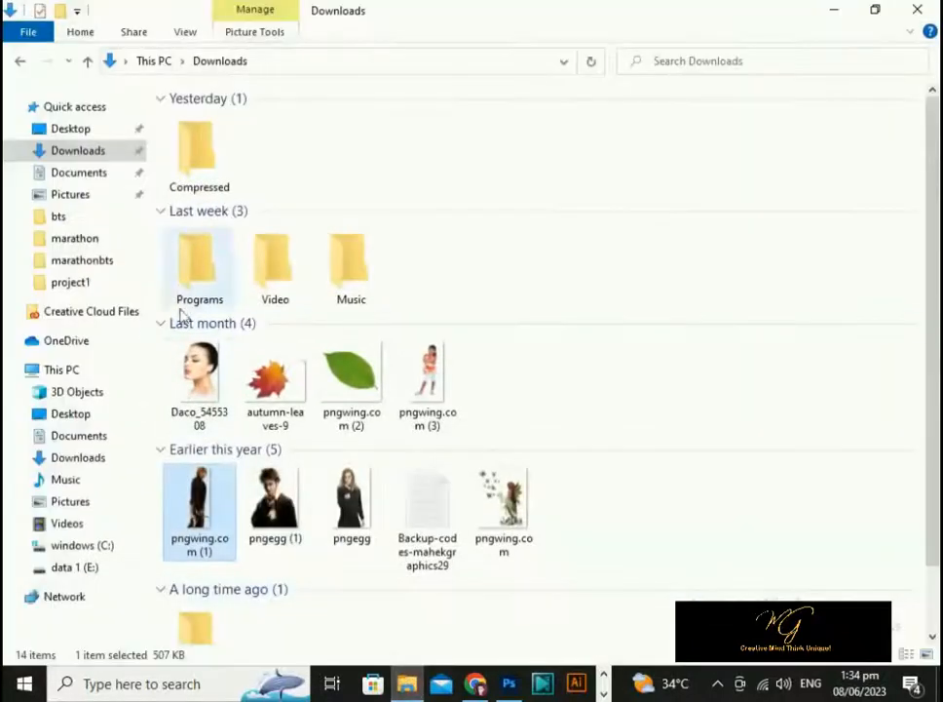
left_click_drag(272, 502, 383, 446)
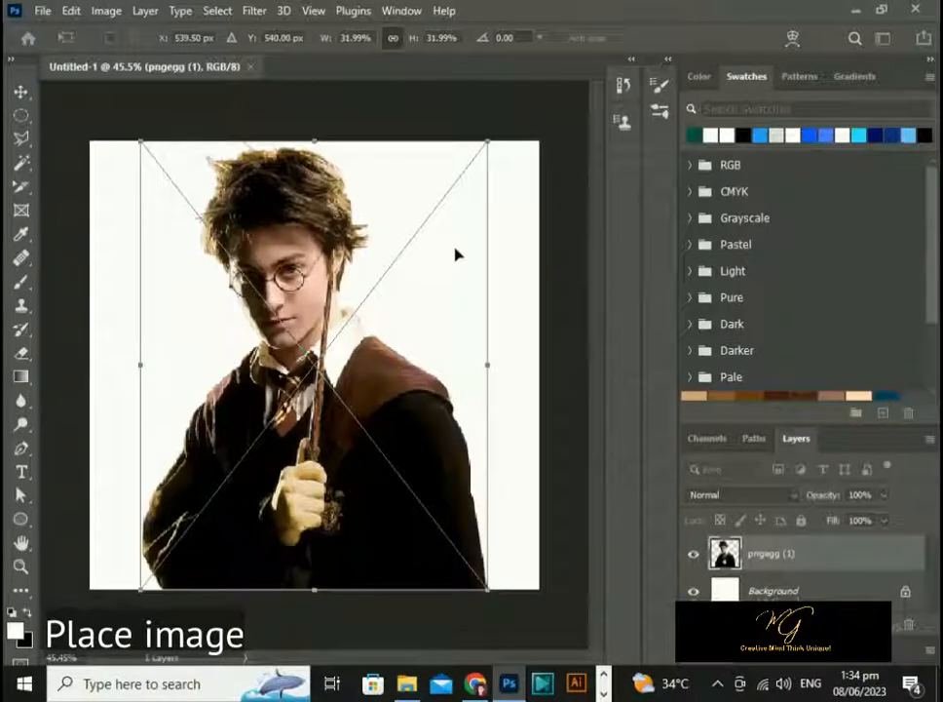
Scale the placed portrait to about 37% width and 32% height, shifted down to about Y 597 px, and commit the placement.
mouse_move(501, 593)
left_mouse_down()
mouse_move(508, 606)
mouse_move(503, 591)
left_mouse_up()
left_click_drag(316, 225, 328, 244)
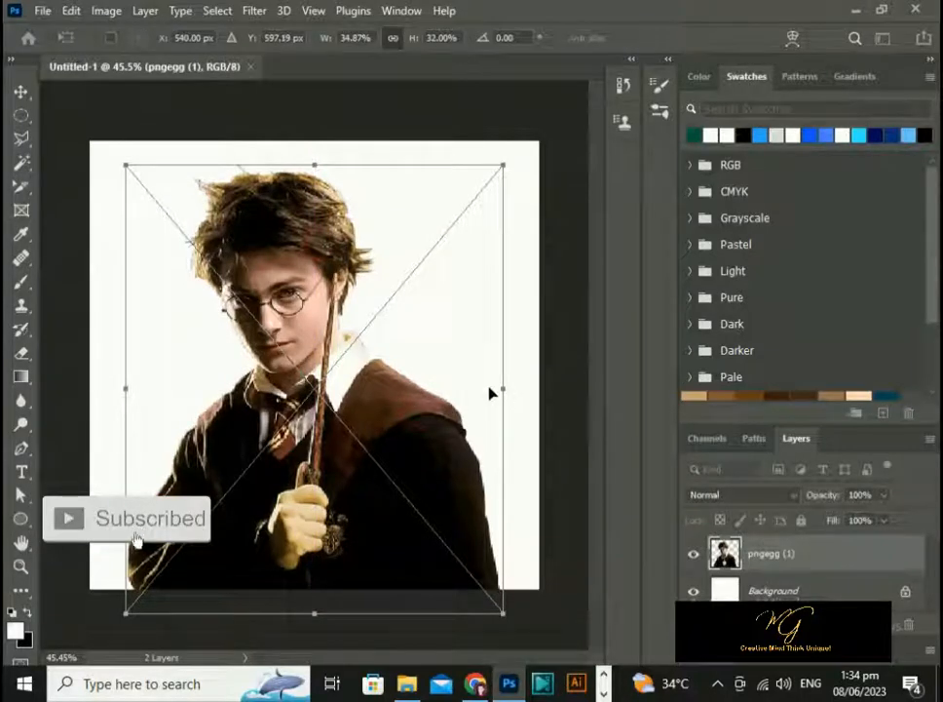
left_click_drag(498, 386, 507, 384)
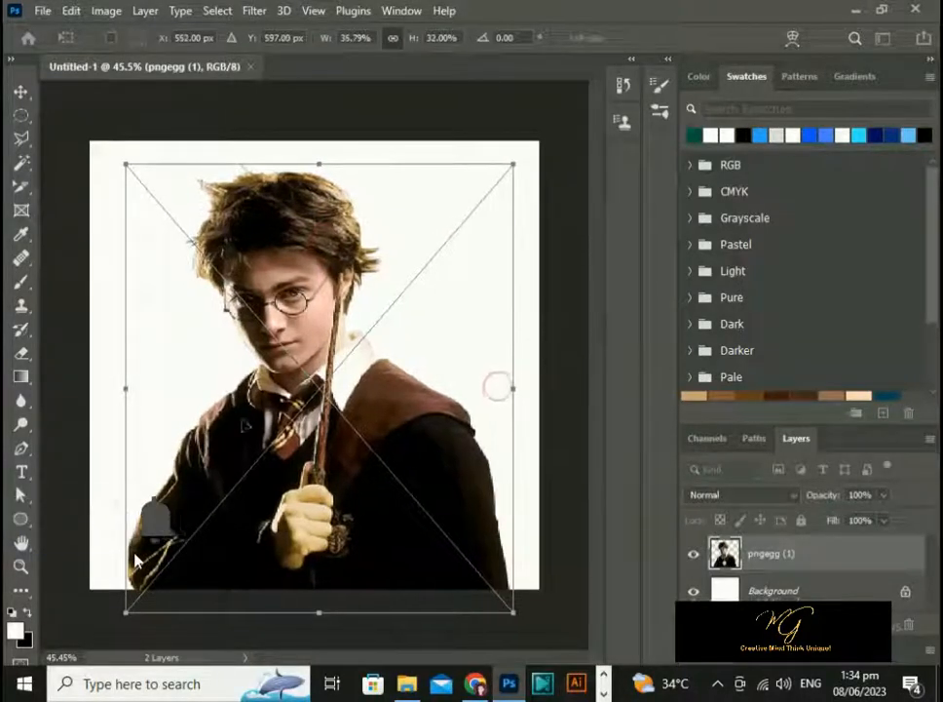
left_click_drag(127, 388, 113, 384)
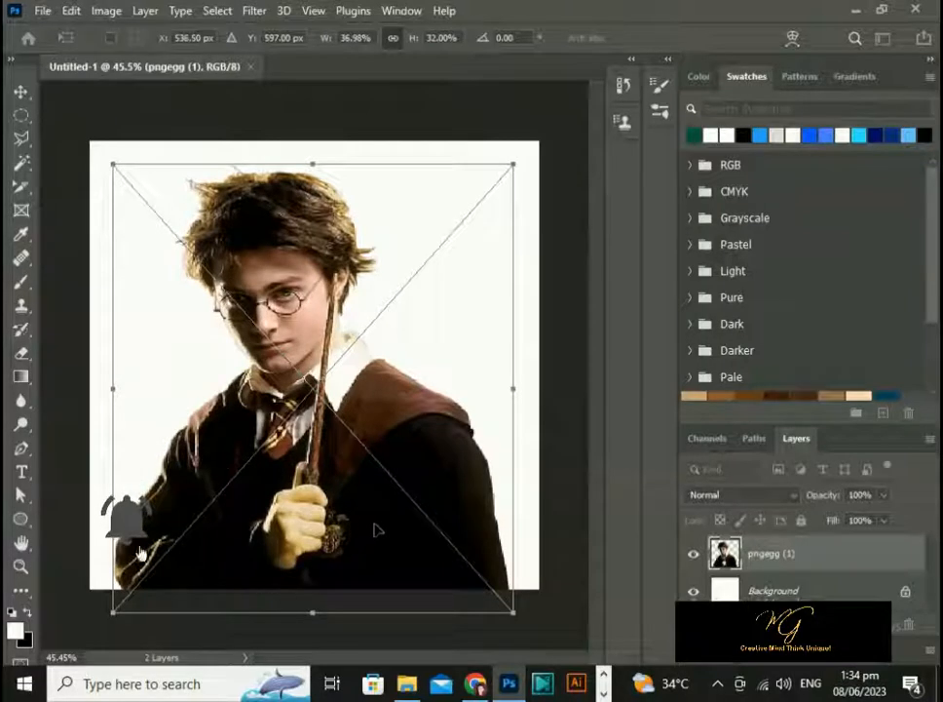
key("Return")
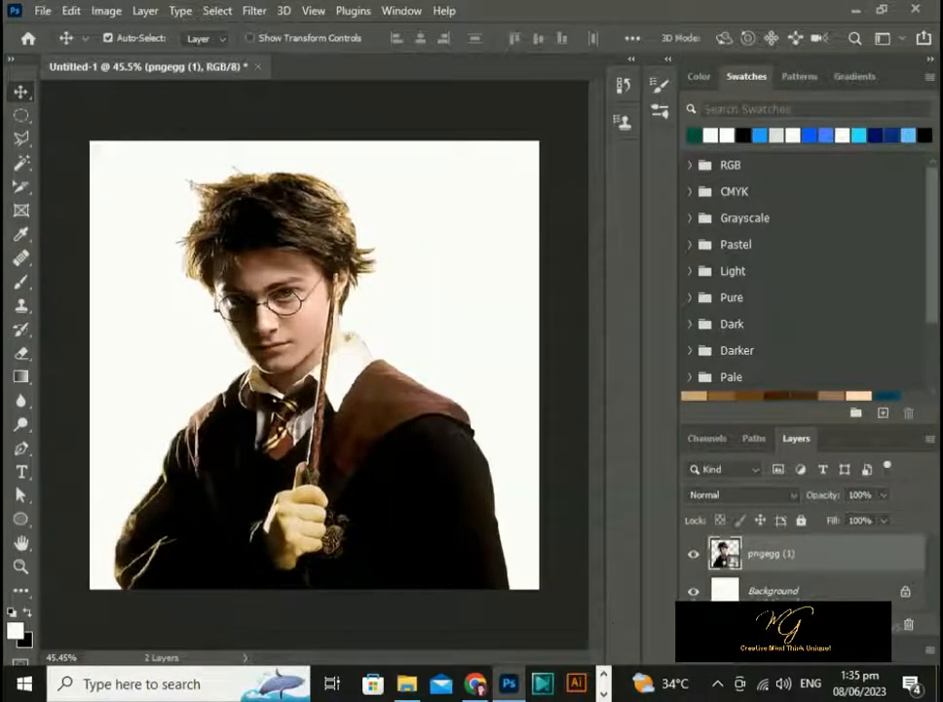
Convert the Background into a normal layer named Layer 0 and add a near-black Solid Color fill layer above it.
double_click(775, 591)
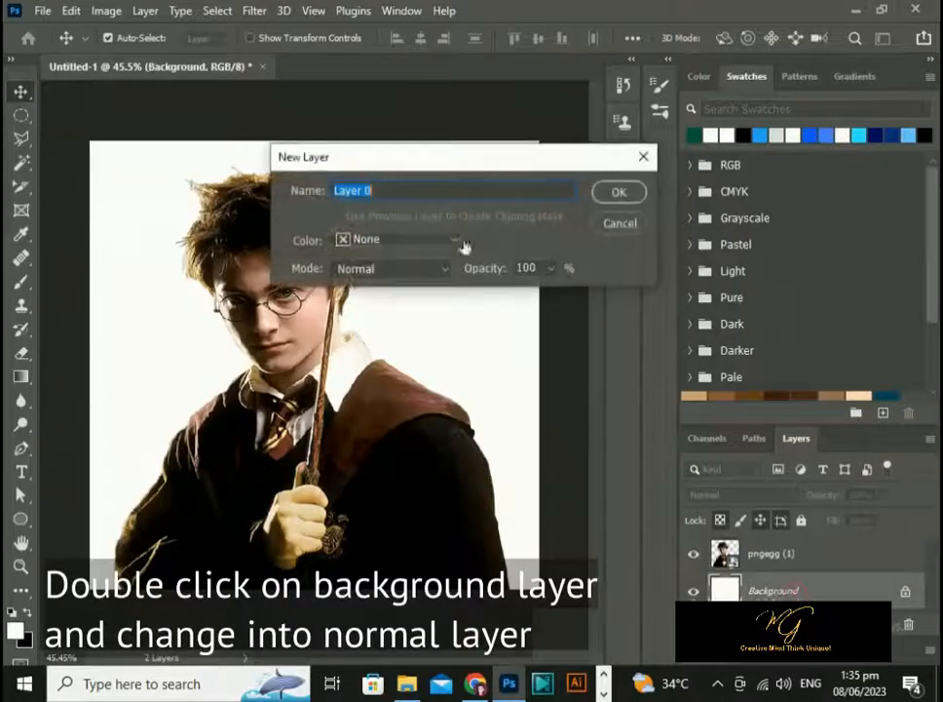
left_click(626, 194)
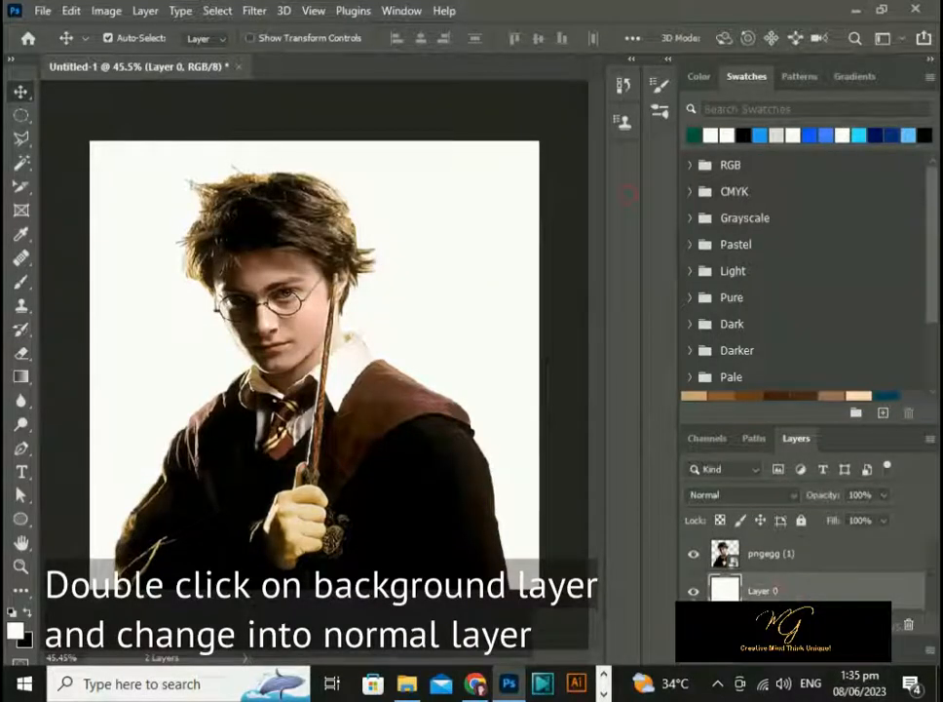
left_click(832, 623)
left_click(808, 298)
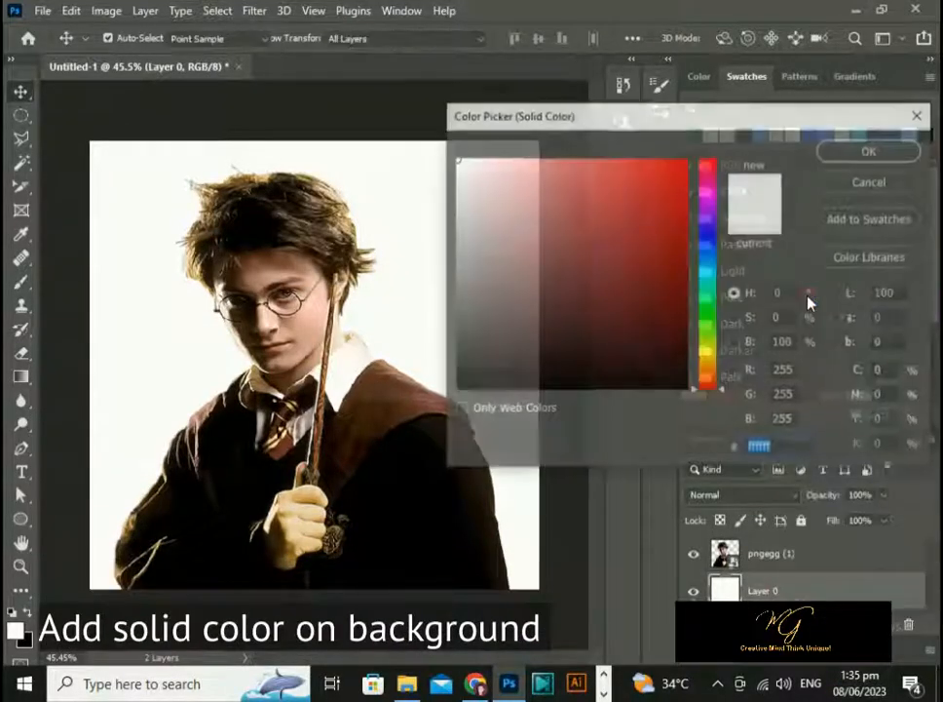
left_click_drag(684, 120, 613, 120)
left_click(394, 385)
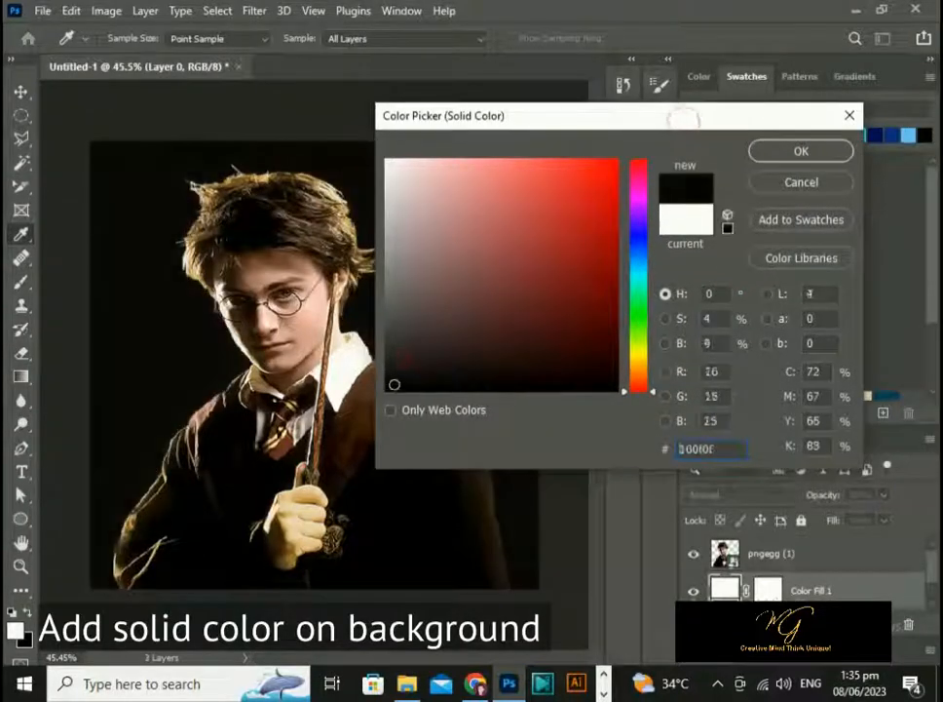
left_click_drag(394, 385, 393, 388)
left_click(801, 151)
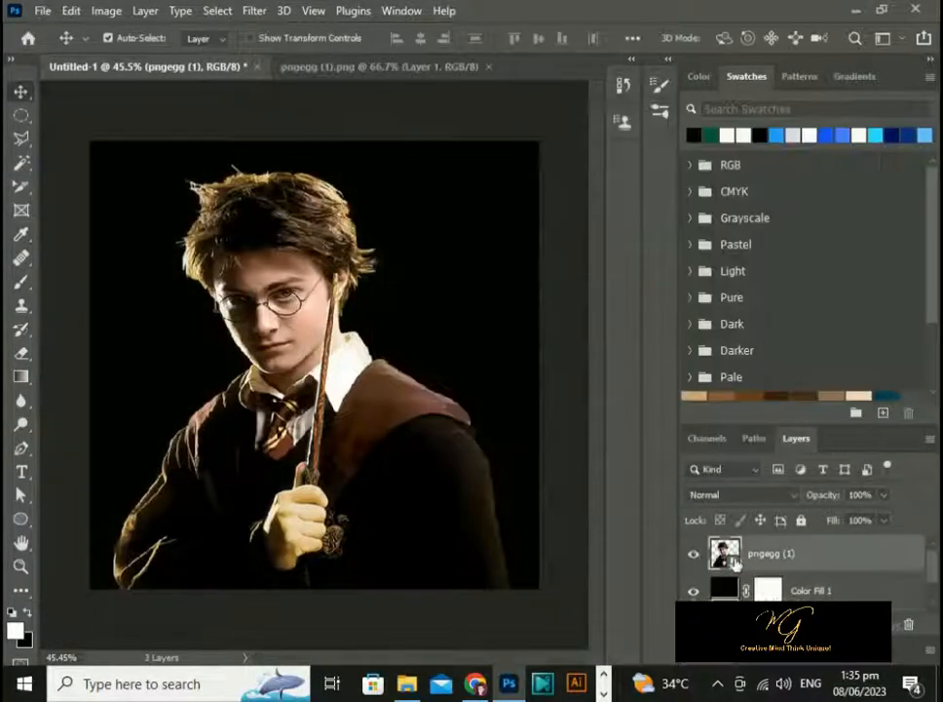
Rasterize the pngegg (1) portrait layer.
right_click(714, 557)
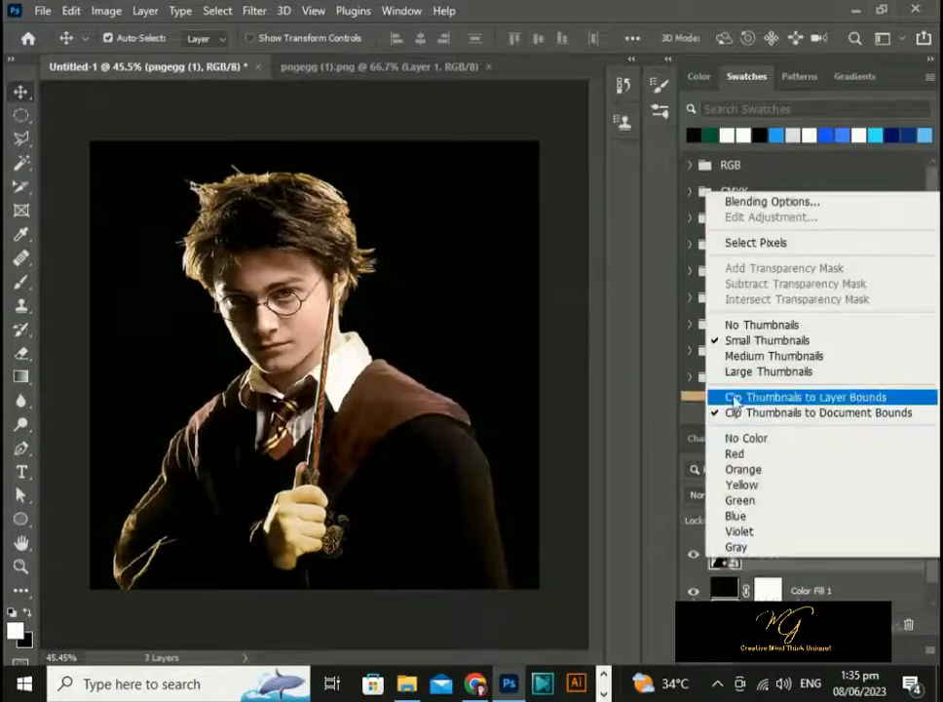
left_click(795, 573)
right_click(794, 575)
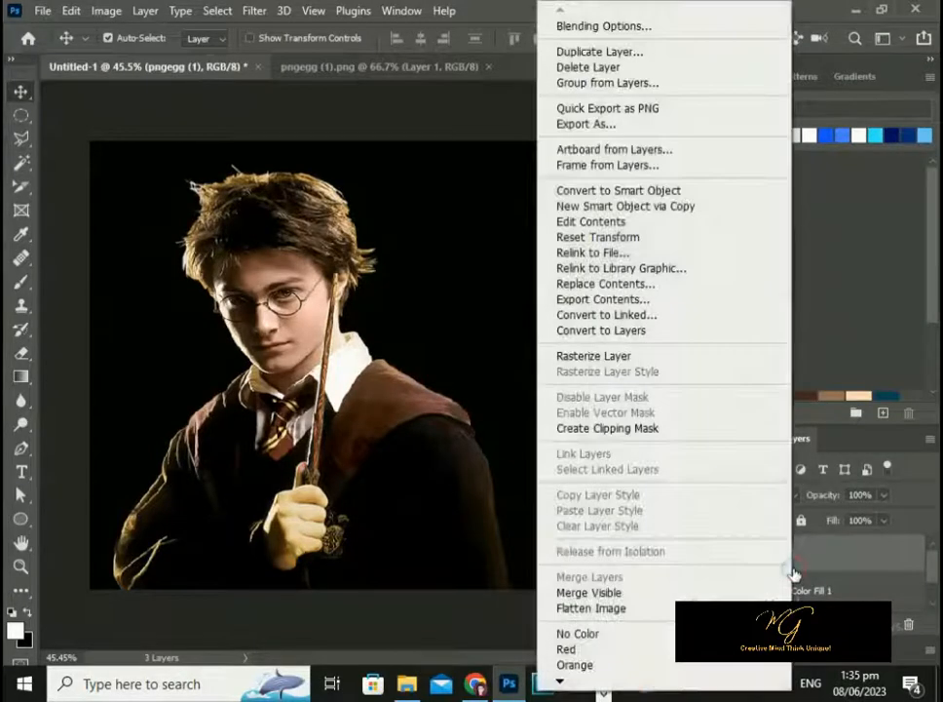
left_click(609, 356)
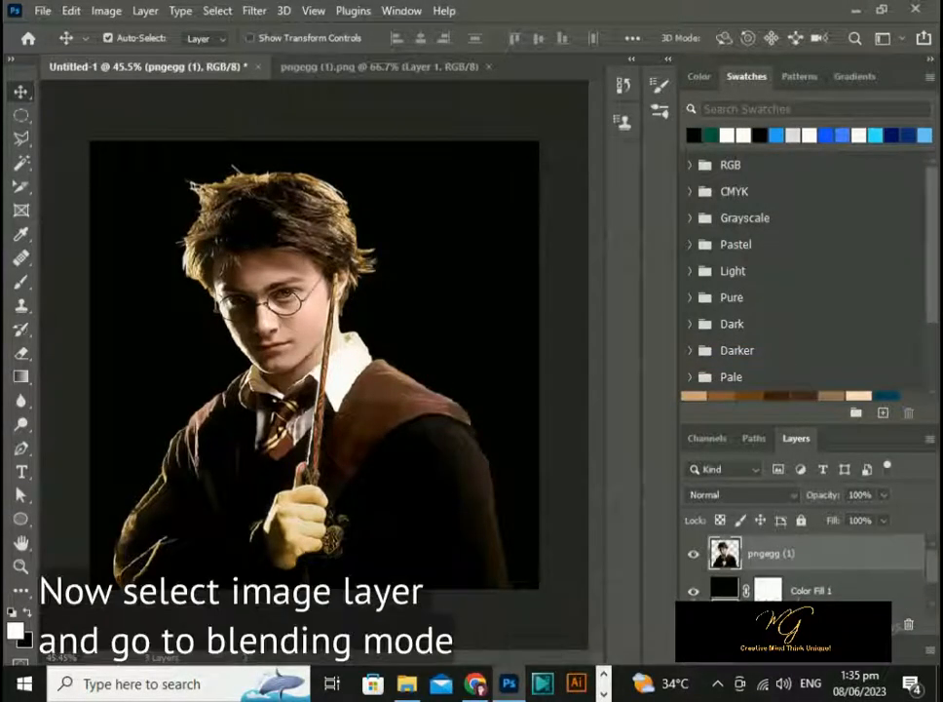
Turn off the green and blue channels in the portrait layer's Blending Options, keeping only red.
double_click(835, 556)
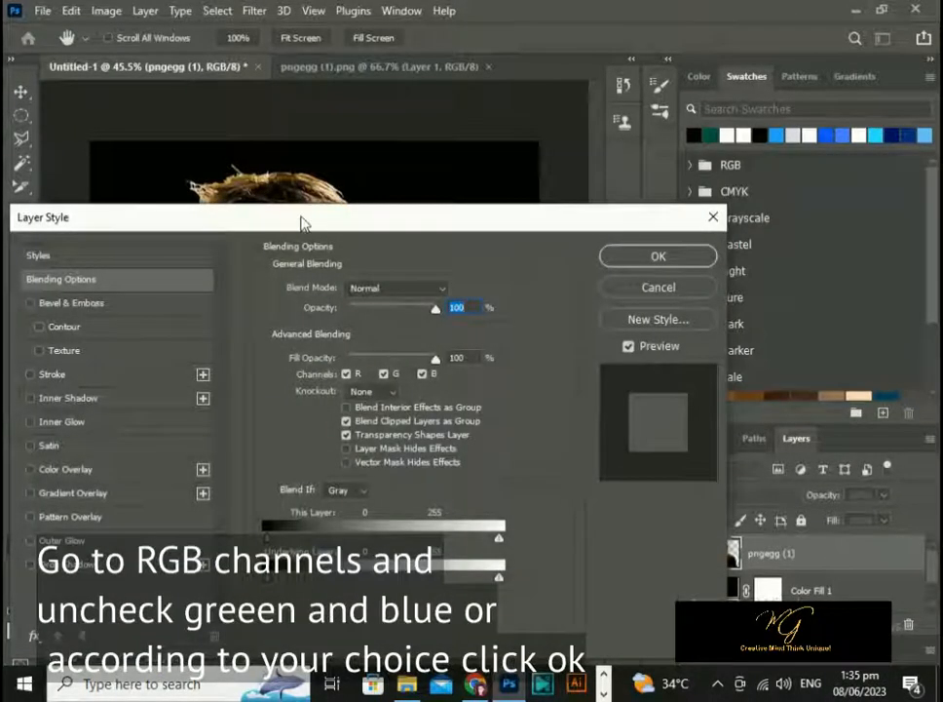
left_click_drag(301, 223, 695, 192)
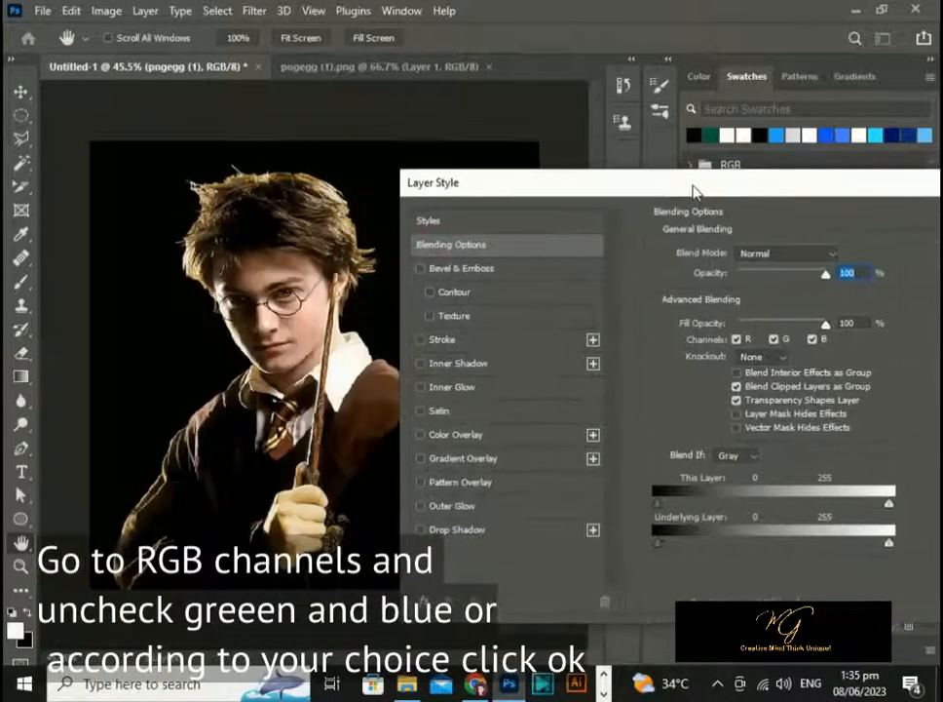
left_click(774, 339)
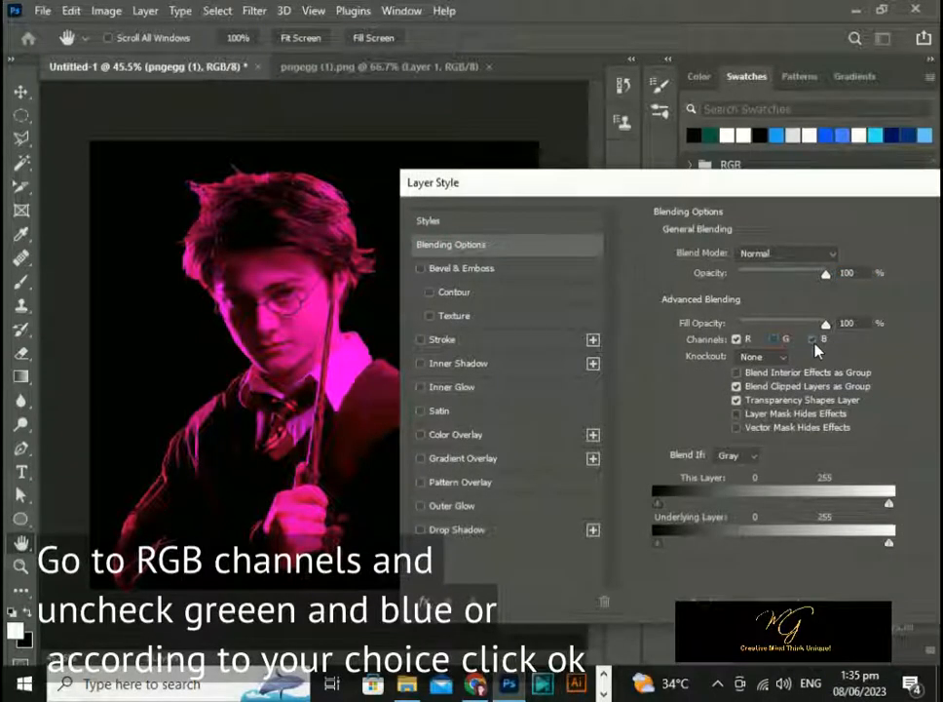
left_click(813, 339)
left_click_drag(624, 182, 320, 253)
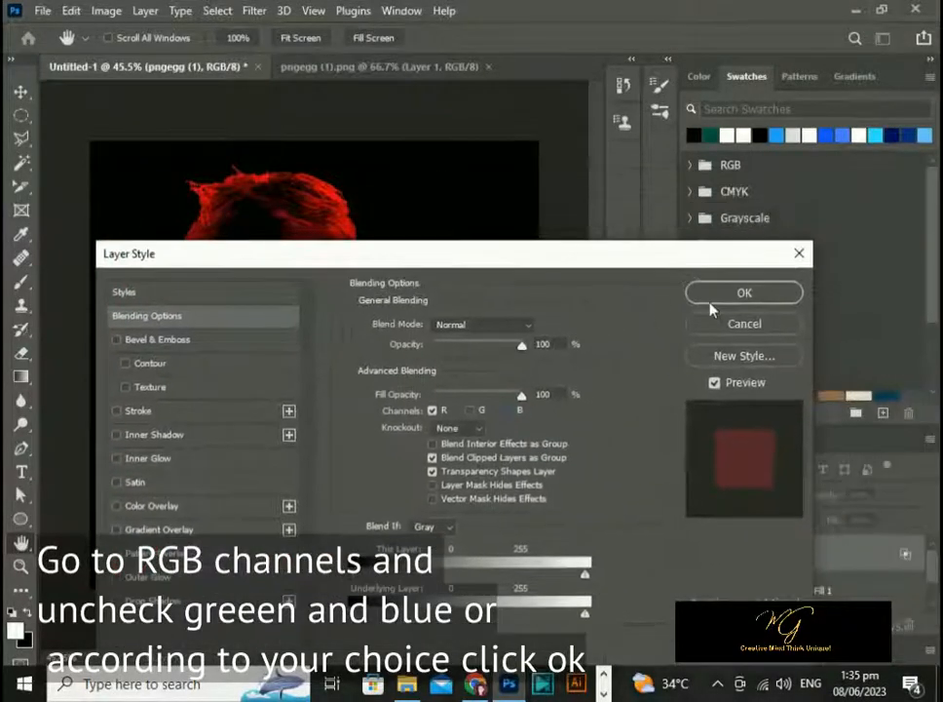
left_click(756, 296)
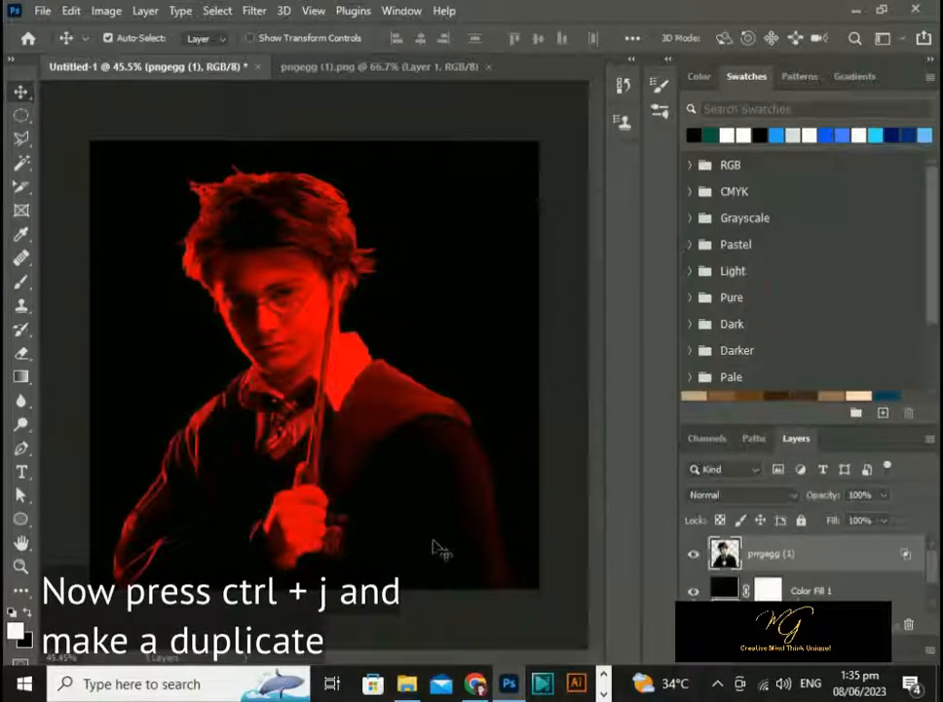
Duplicate the red portrait layer and flip the copy horizontally with Free Transform.
key("ctrl+j")
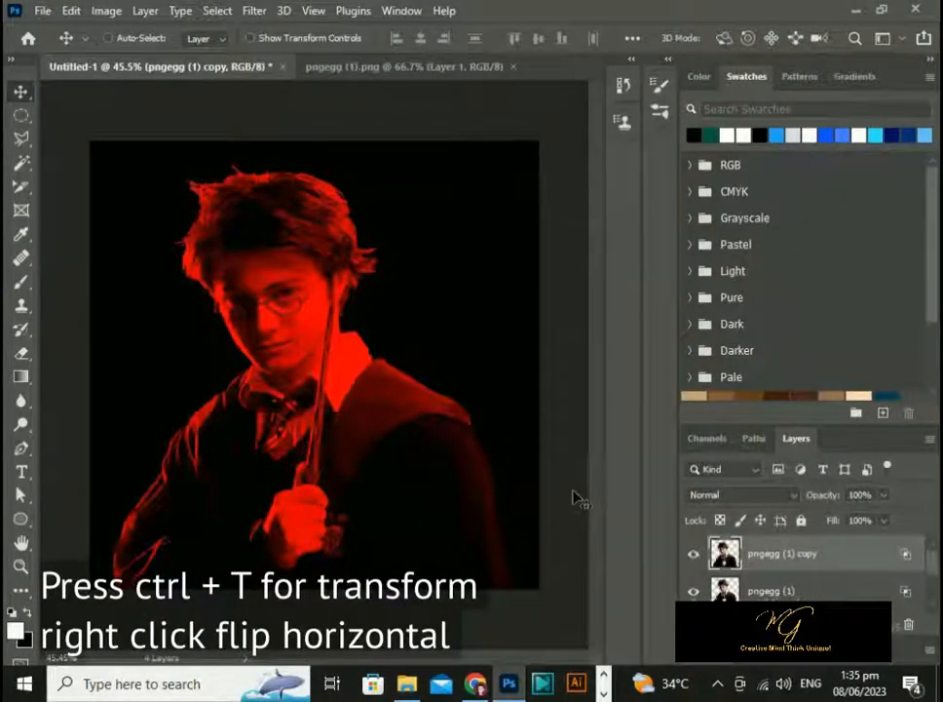
key("ctrl+t")
right_click(412, 201)
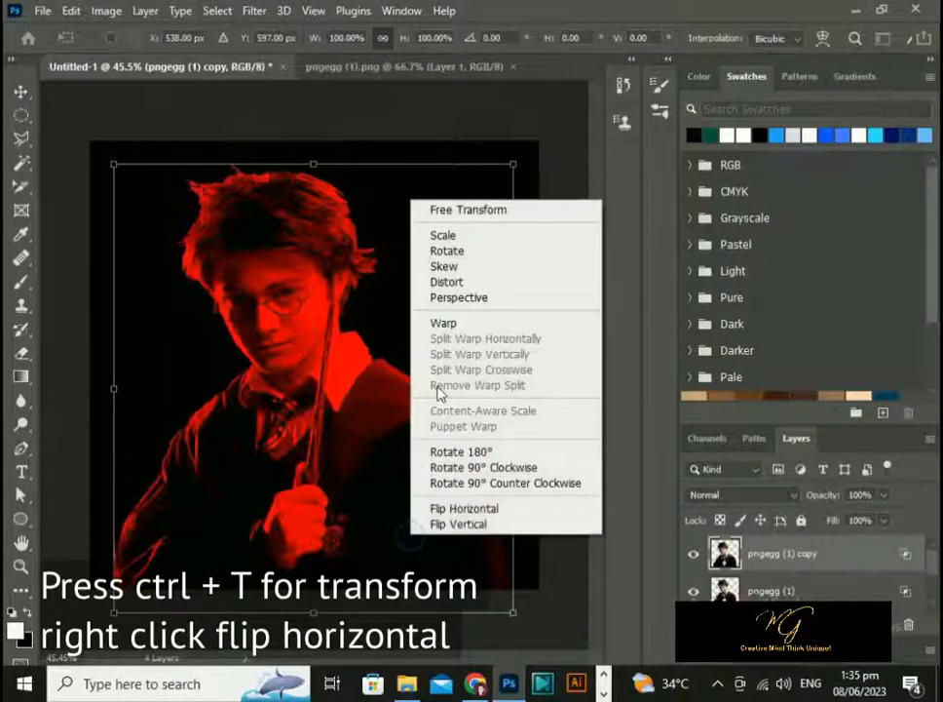
left_click(465, 508)
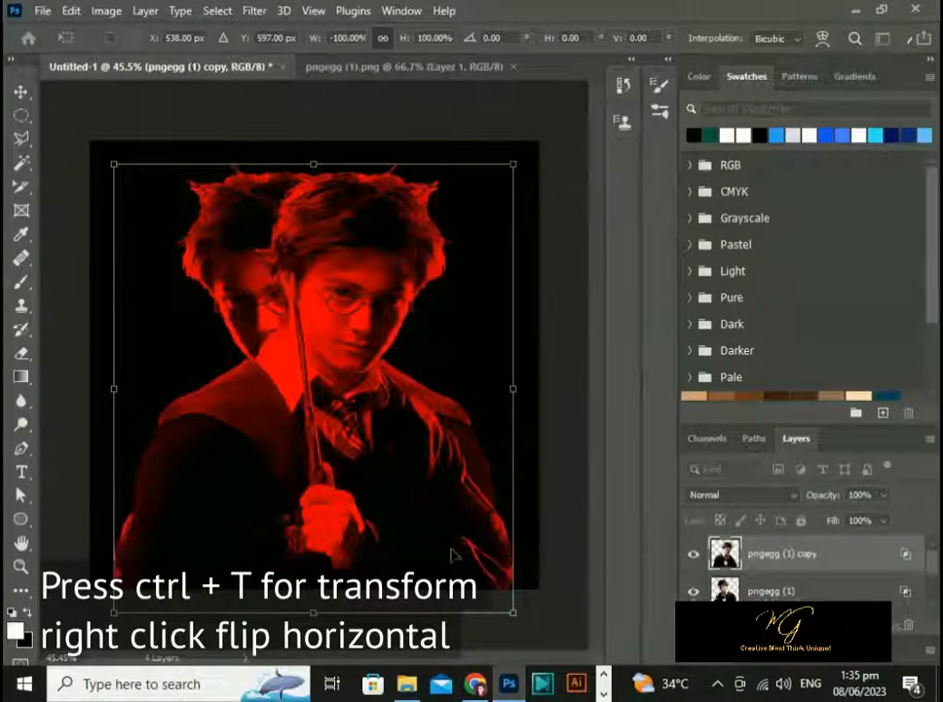
Stretch the flipped copy to about 103% width, offset to the right at about X 608 px, and commit the transform.
left_click_drag(517, 395, 541, 386)
left_click_drag(484, 501, 493, 502)
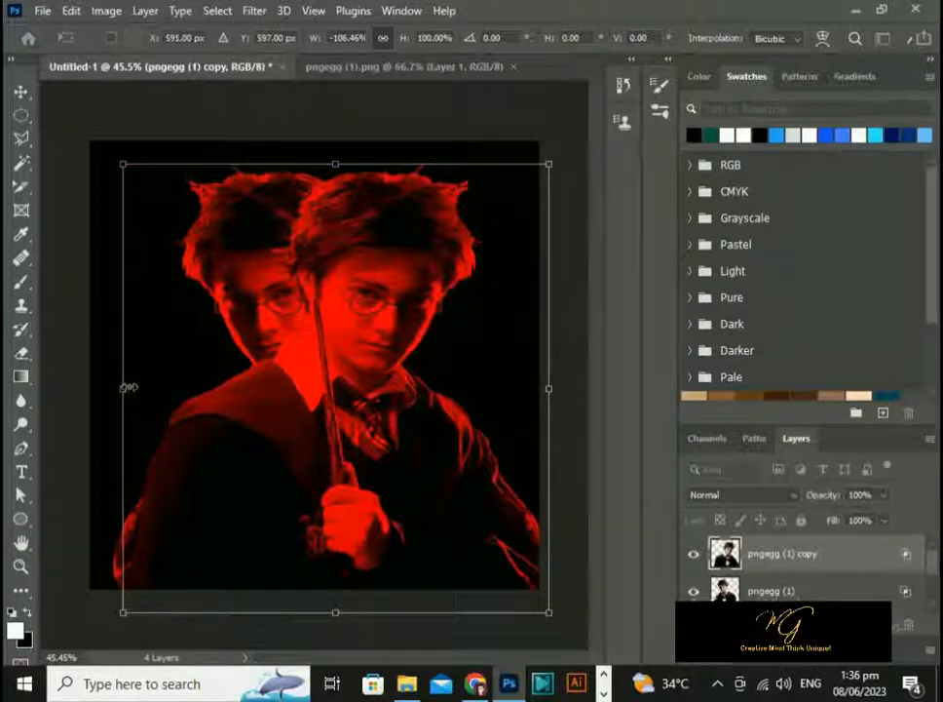
left_click_drag(128, 387, 143, 389)
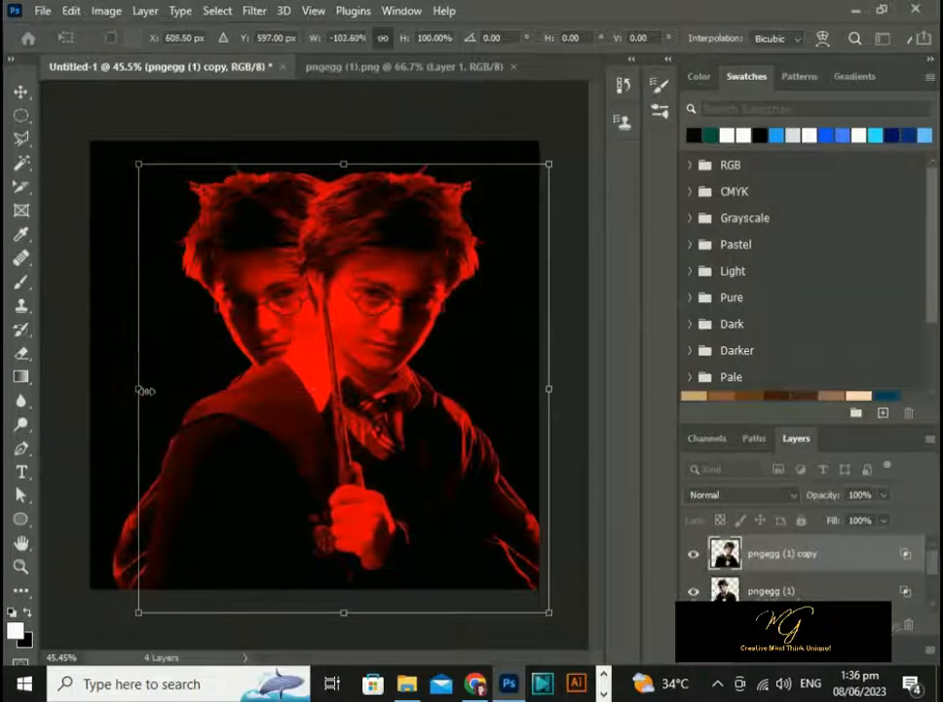
key("Return")
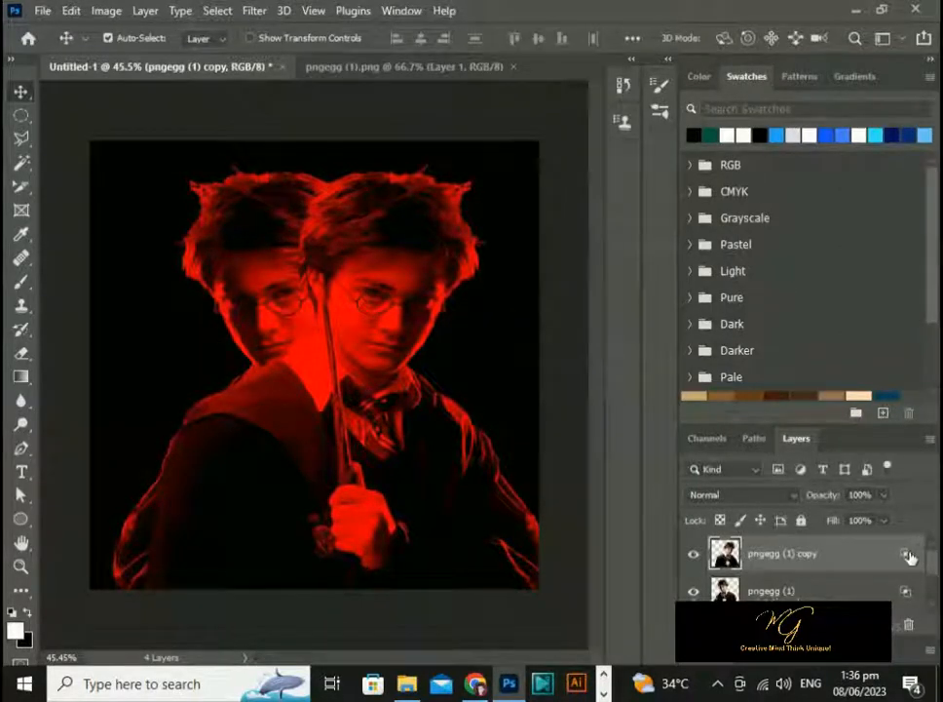
Change the flipped copy's Blending Options channels from red to blue only, trying green along the way.
double_click(910, 556)
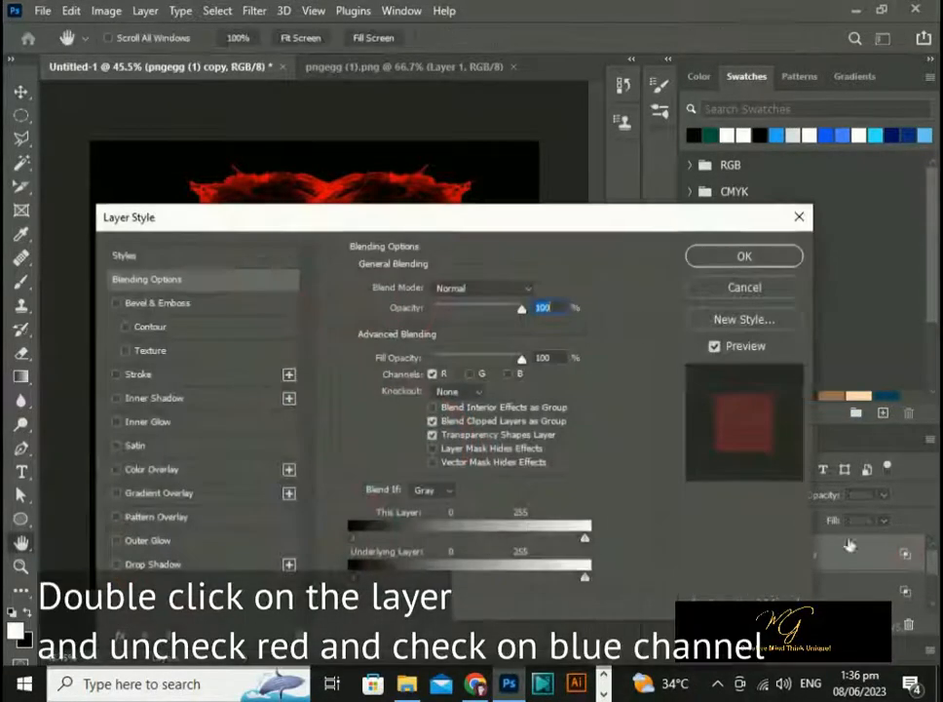
left_click_drag(419, 222, 764, 317)
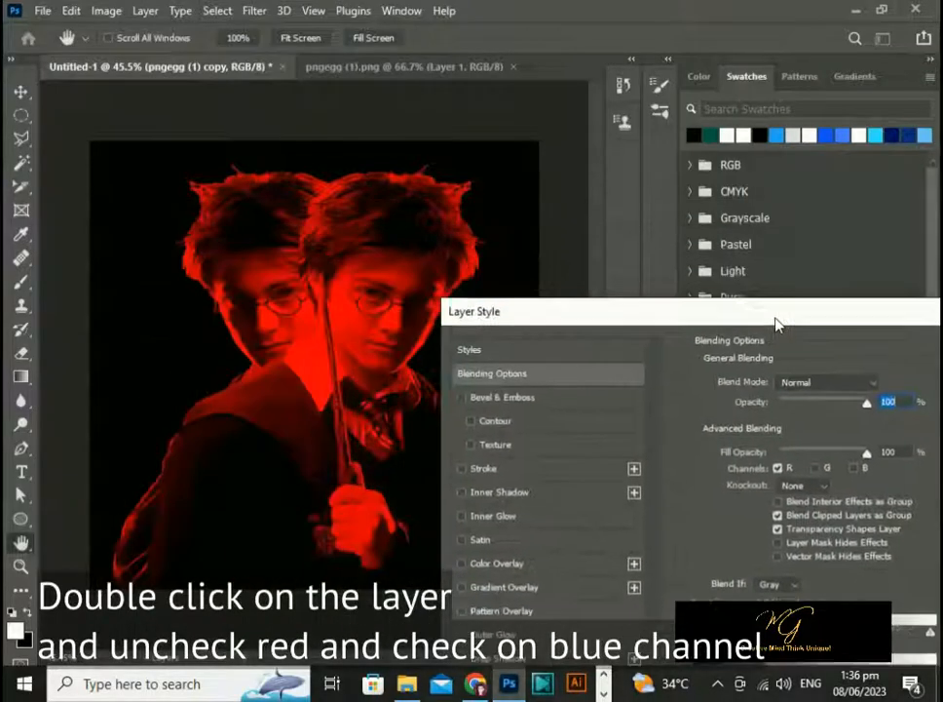
left_click(779, 469)
left_click(816, 469)
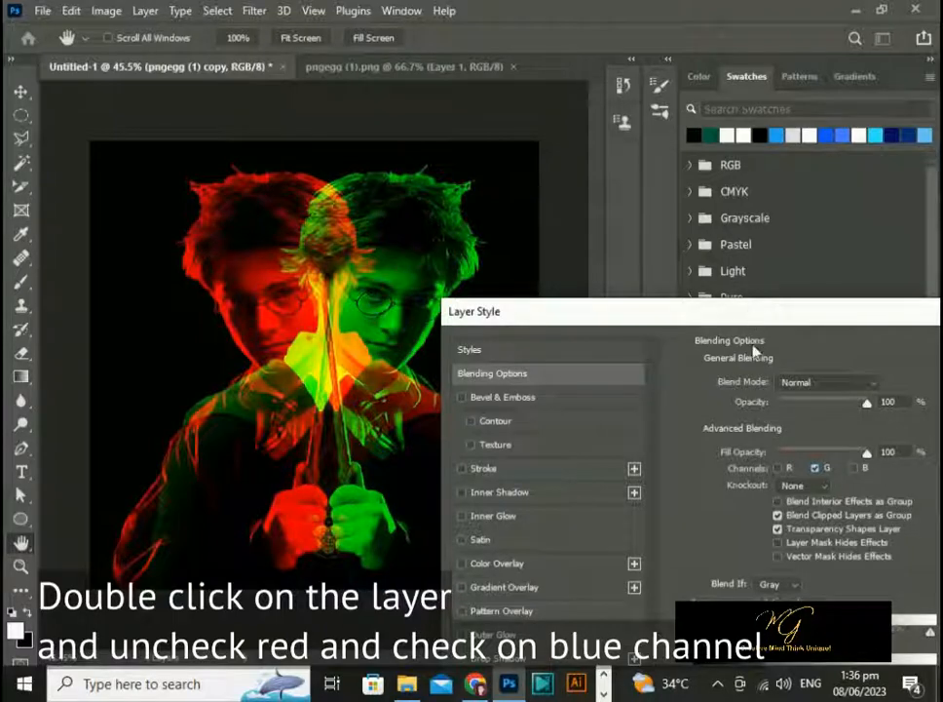
left_click(818, 468)
left_click(854, 469)
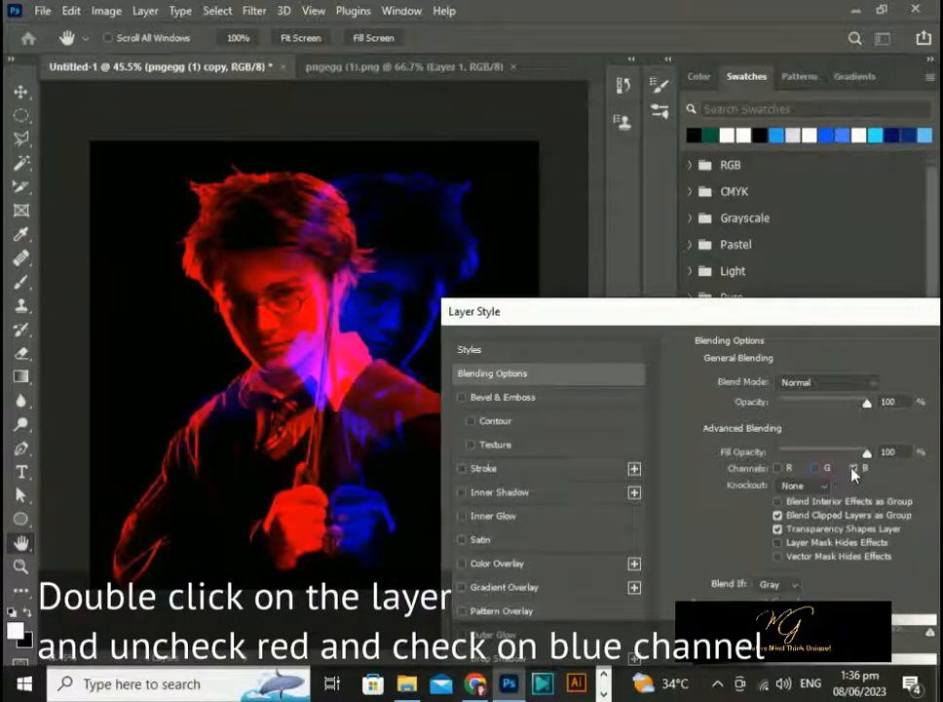
left_click_drag(563, 319, 125, 320)
left_click(667, 361)
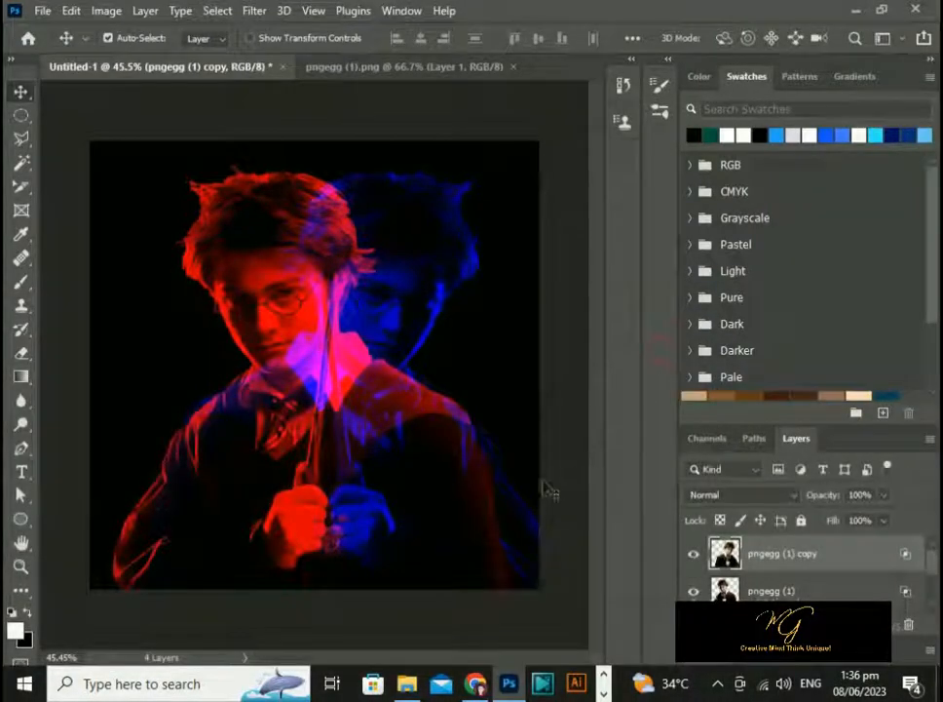
Move the blue portrait copy further right and the red portrait further left so that their faces no longer overlap.
mouse_move(526, 532)
left_mouse_down()
mouse_move(537, 526)
mouse_move(532, 542)
mouse_move(490, 553)
mouse_move(526, 535)
mouse_move(539, 551)
mouse_move(529, 525)
left_mouse_up()
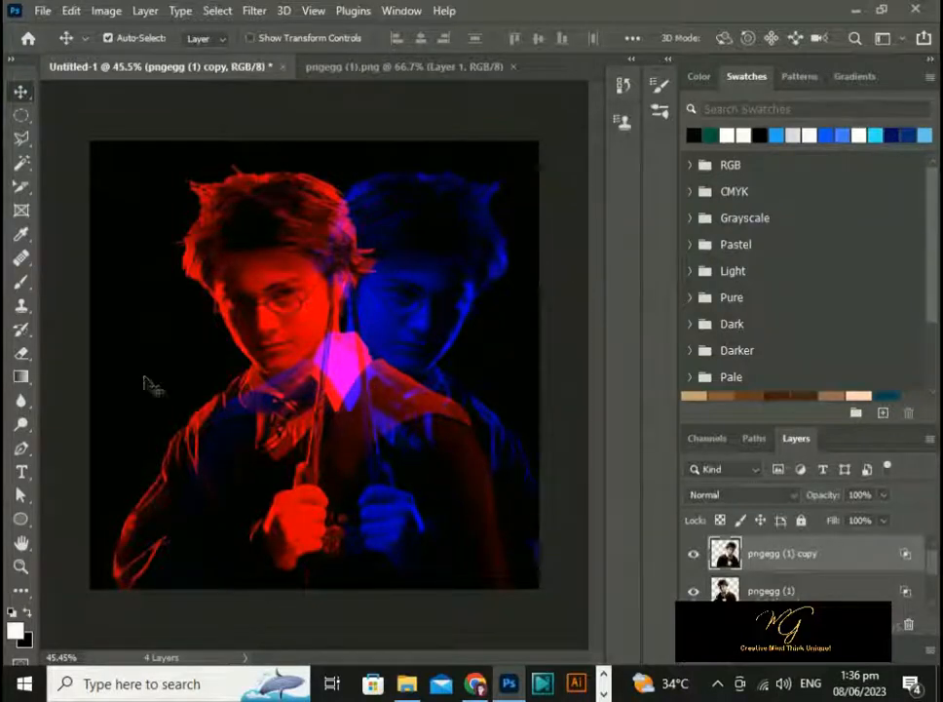
mouse_move(234, 507)
left_mouse_down()
mouse_move(221, 500)
mouse_move(236, 500)
left_mouse_up()
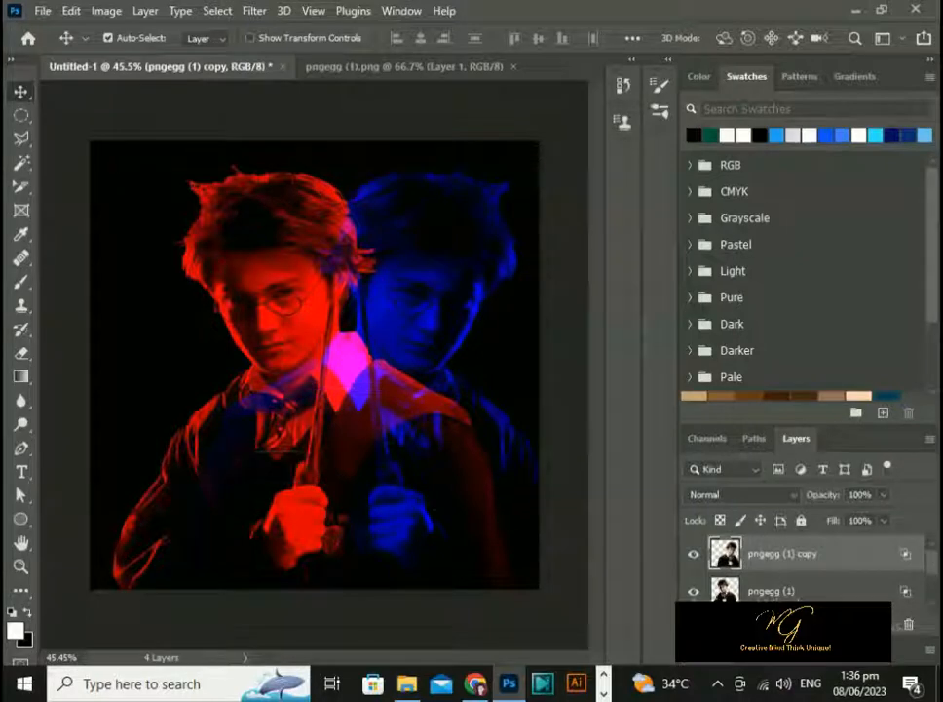
left_click(799, 593)
left_click_drag(218, 225, 201, 232)
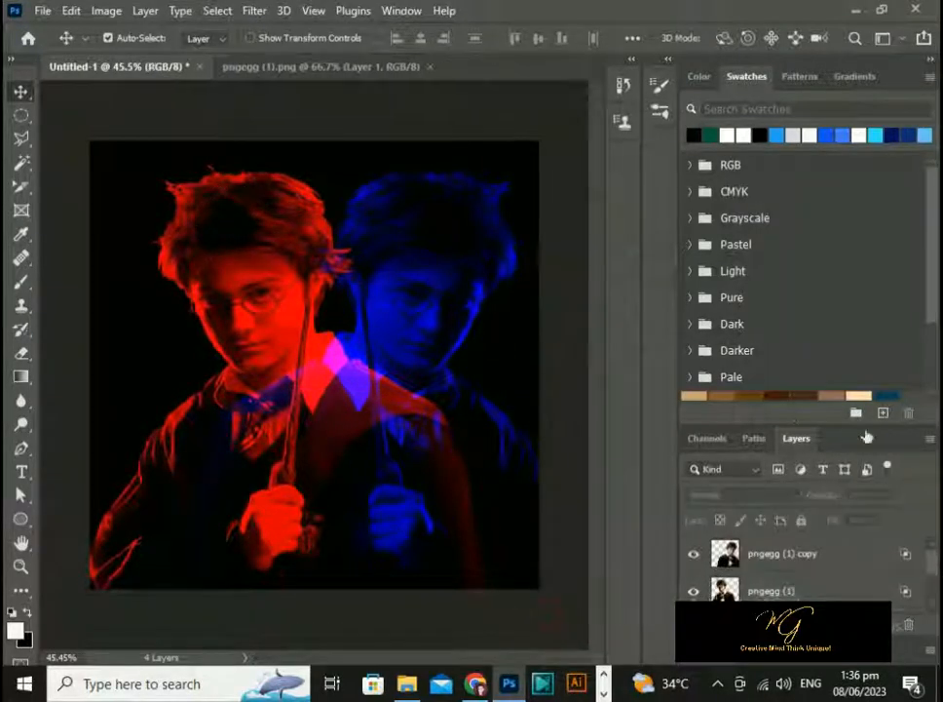
Select both portrait layers and shift them together slightly to the left on the canvas.
left_click(780, 553)
left_click(796, 591, "shift")
left_click_drag(477, 473, 470, 473)
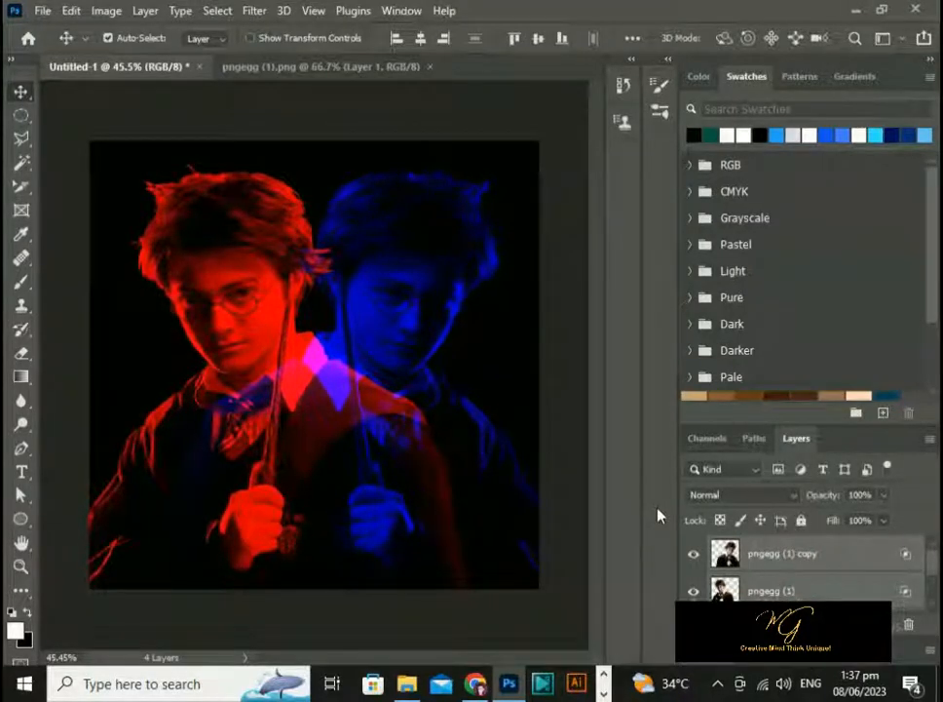
Scale both portraits together to about 88% width and 91% height, center them horizontally on the canvas's bottom edge, and deselect them.
key("ctrl+t")
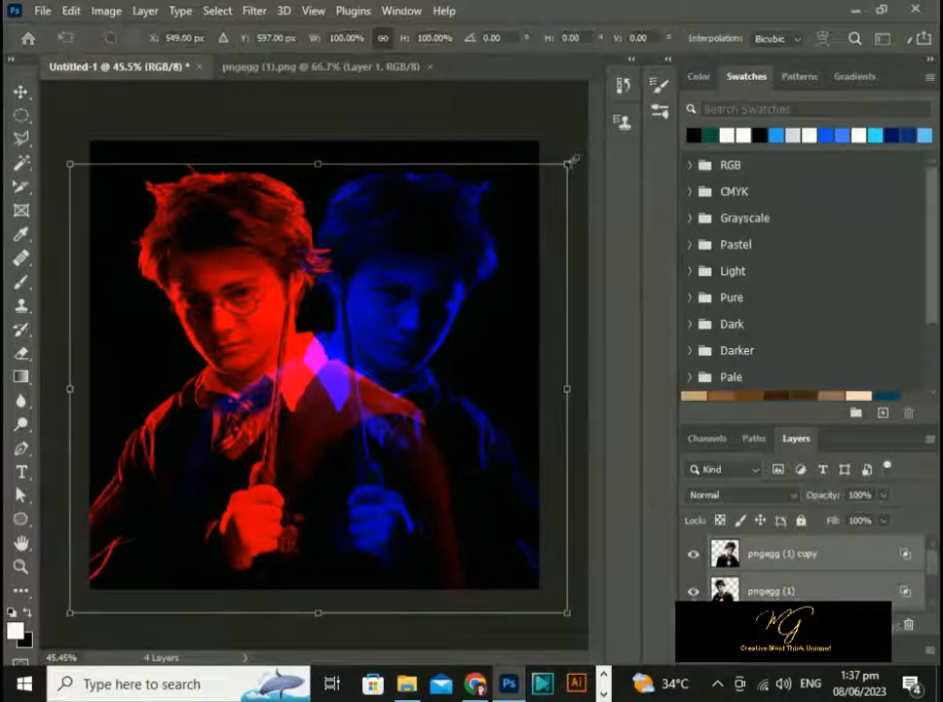
mouse_move(318, 164)
left_mouse_down()
mouse_move(319, 200)
mouse_move(328, 166)
left_mouse_up()
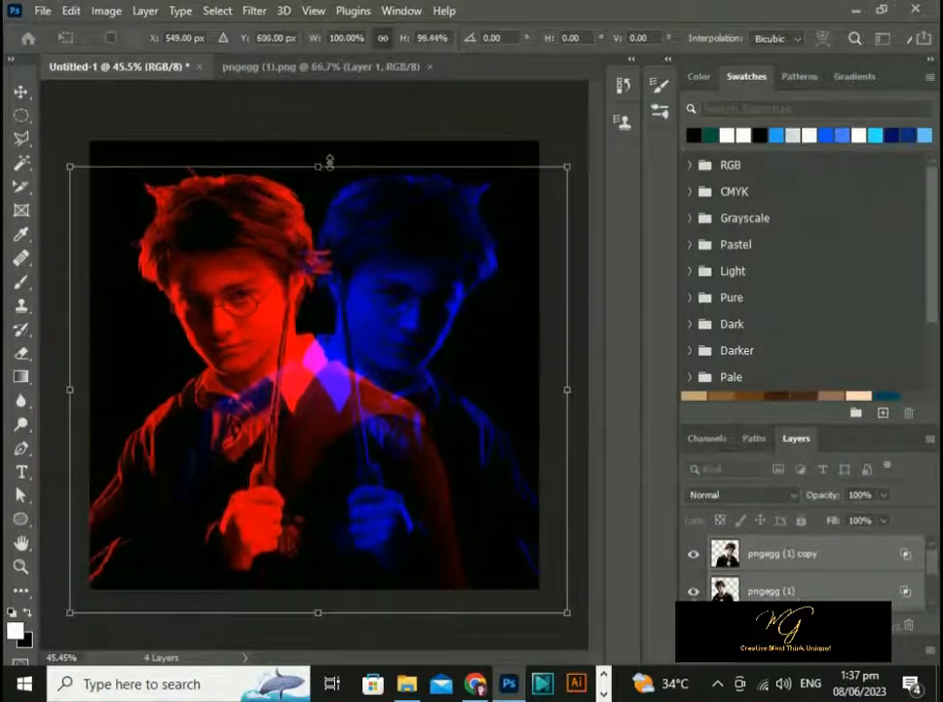
left_click_drag(565, 168, 542, 183)
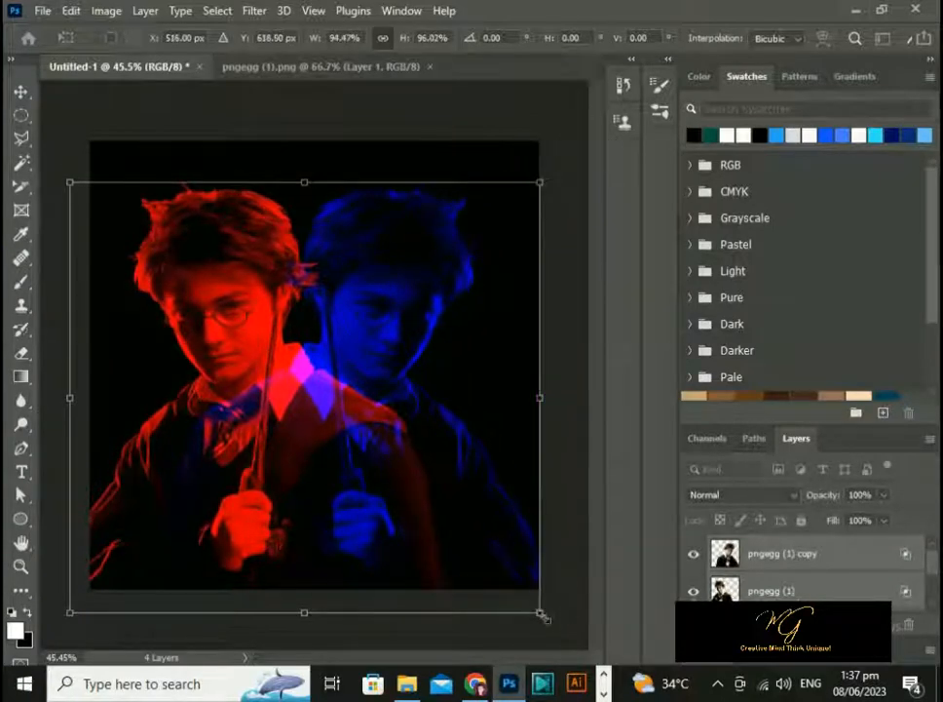
left_click_drag(542, 615, 511, 590)
left_click_drag(362, 520, 388, 519)
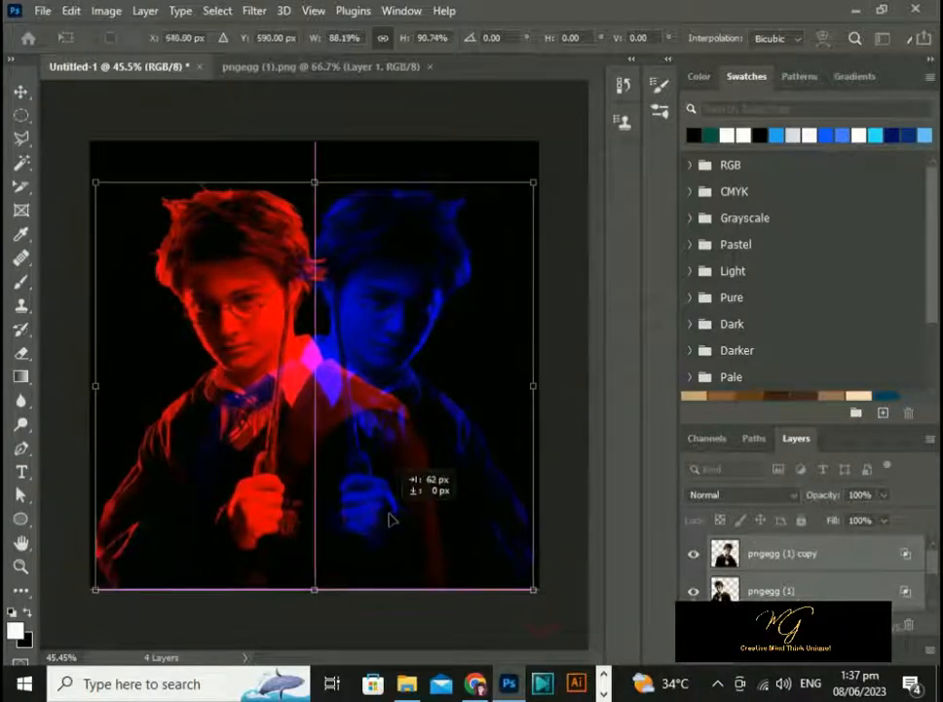
key("Return")
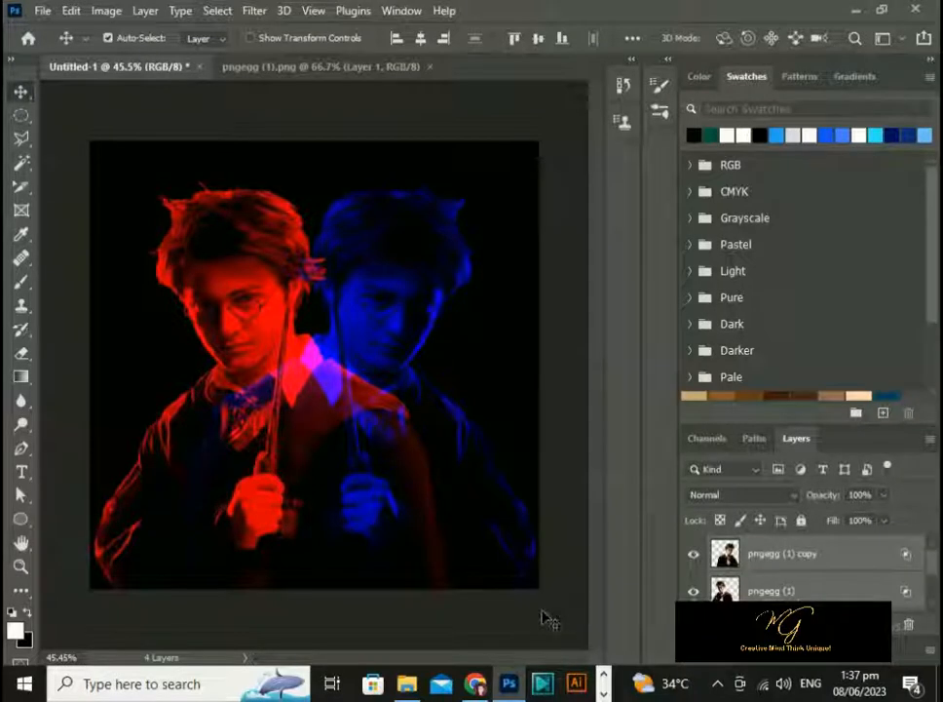
left_click(553, 601)
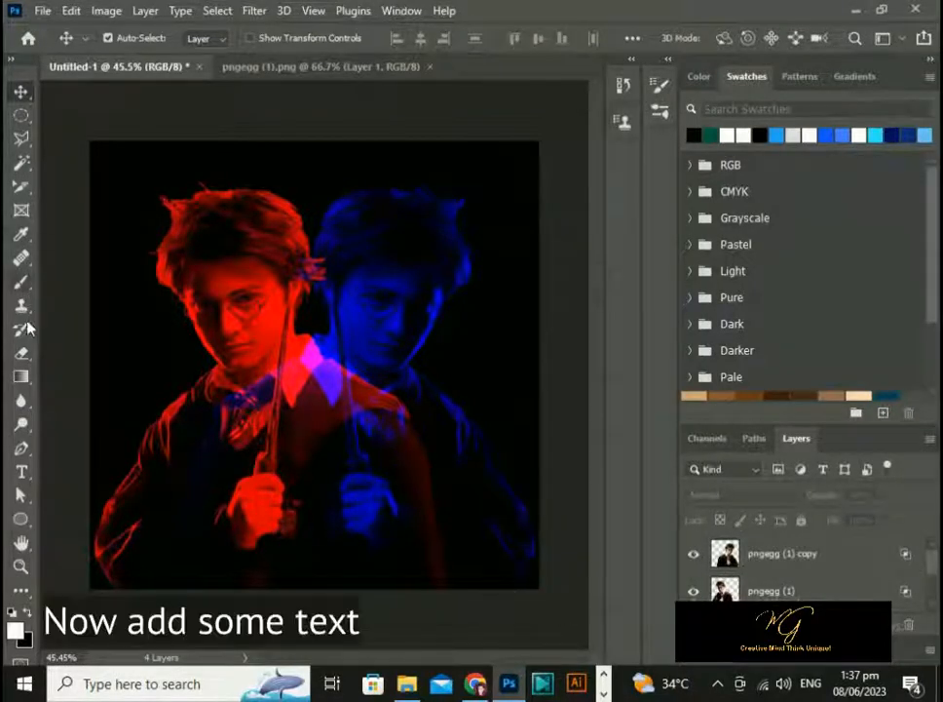
Add a "DUOTONE EFFECT" text layer across the middle of the portraits.
left_click(22, 472)
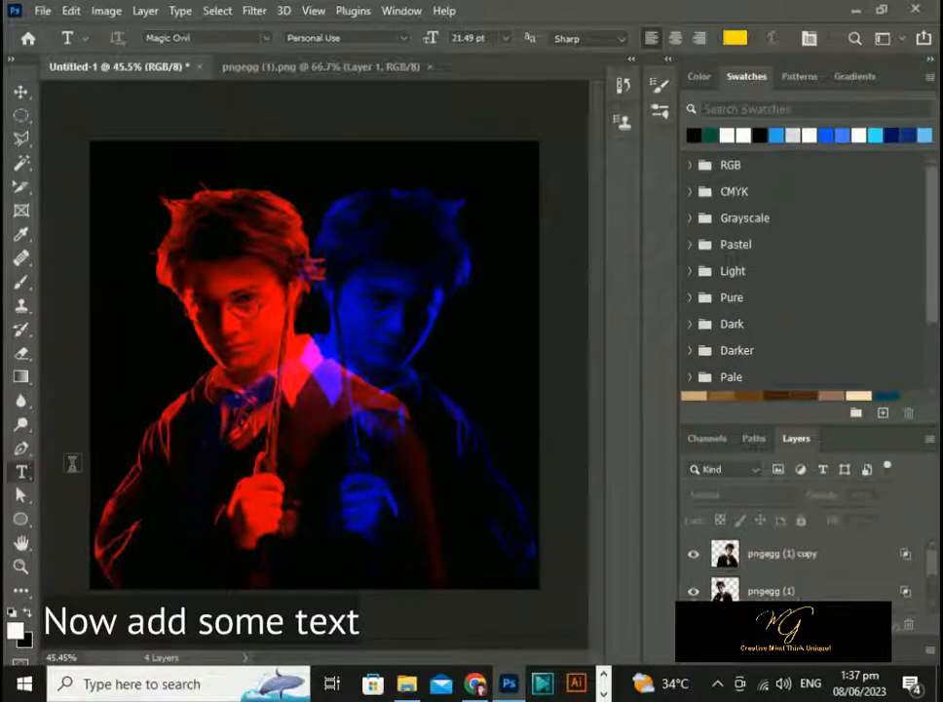
left_click(143, 352)
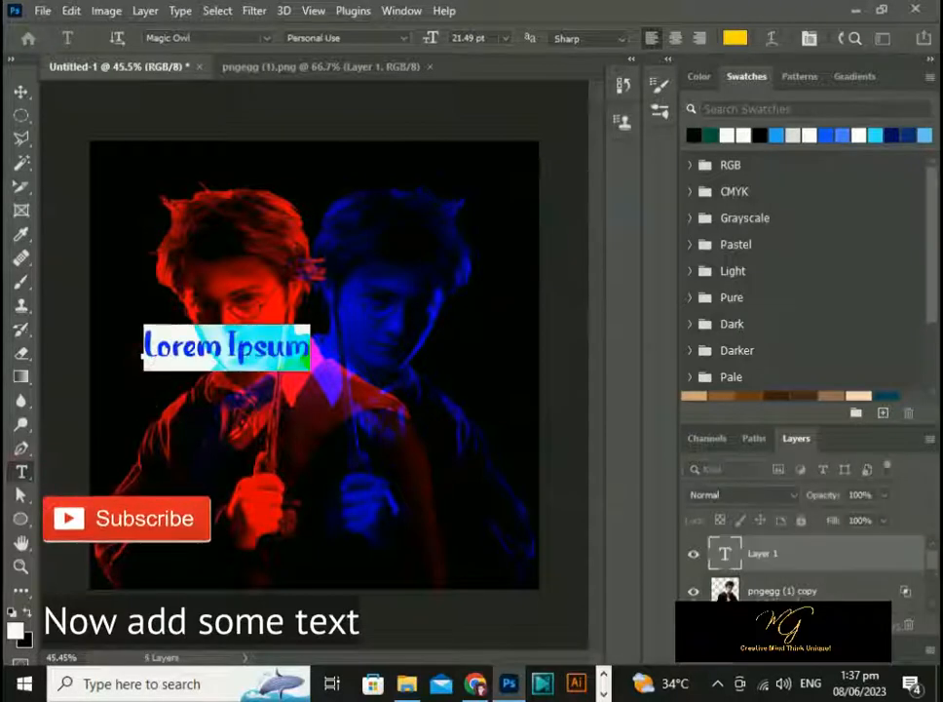
type("HUOTONE")
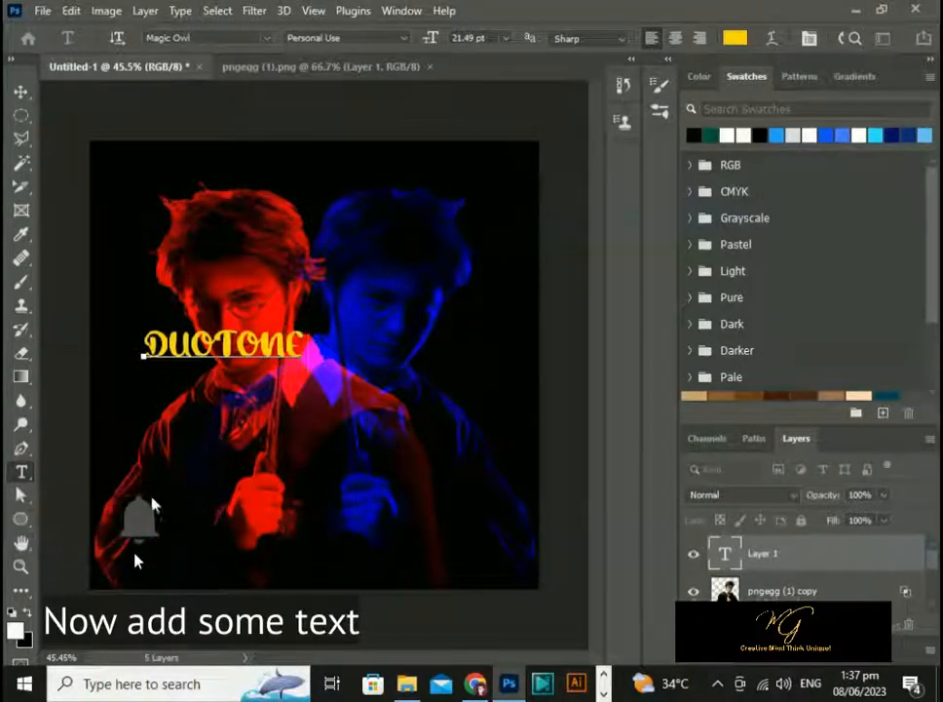
type(" EFFECT")
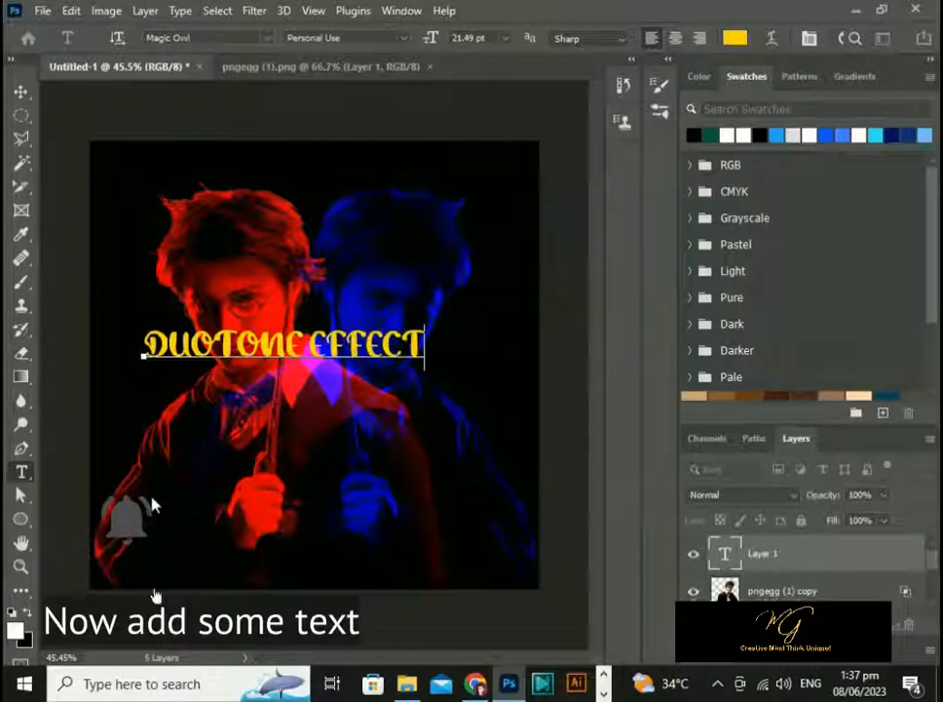
left_click(20, 94)
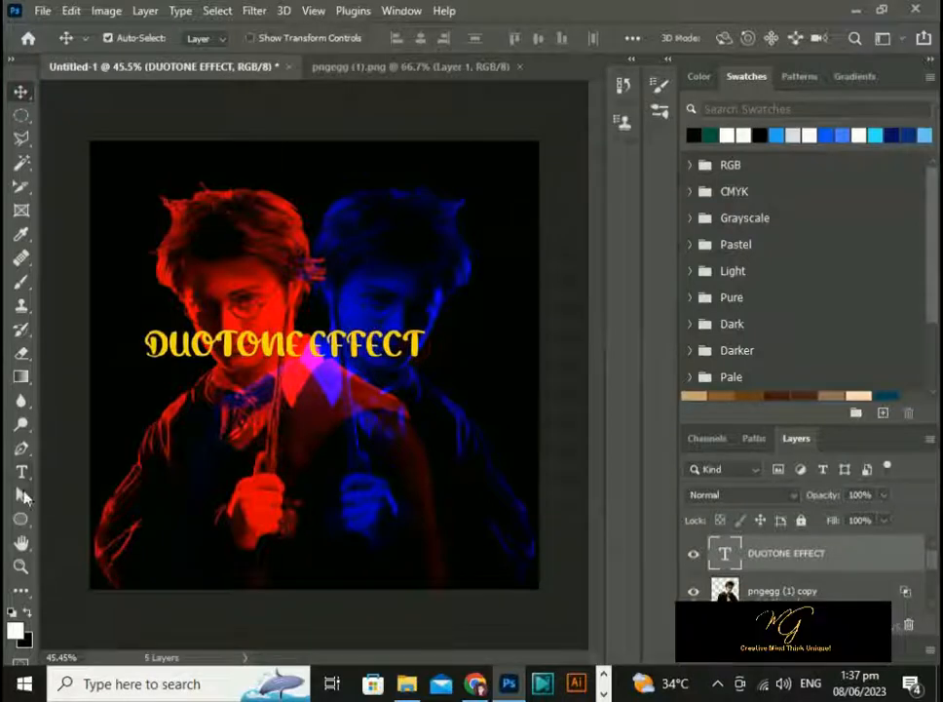
Open the Character settings, arrange the panels clear of the text, and change the text's font to Bangers.
key("t")
left_click(415, 11)
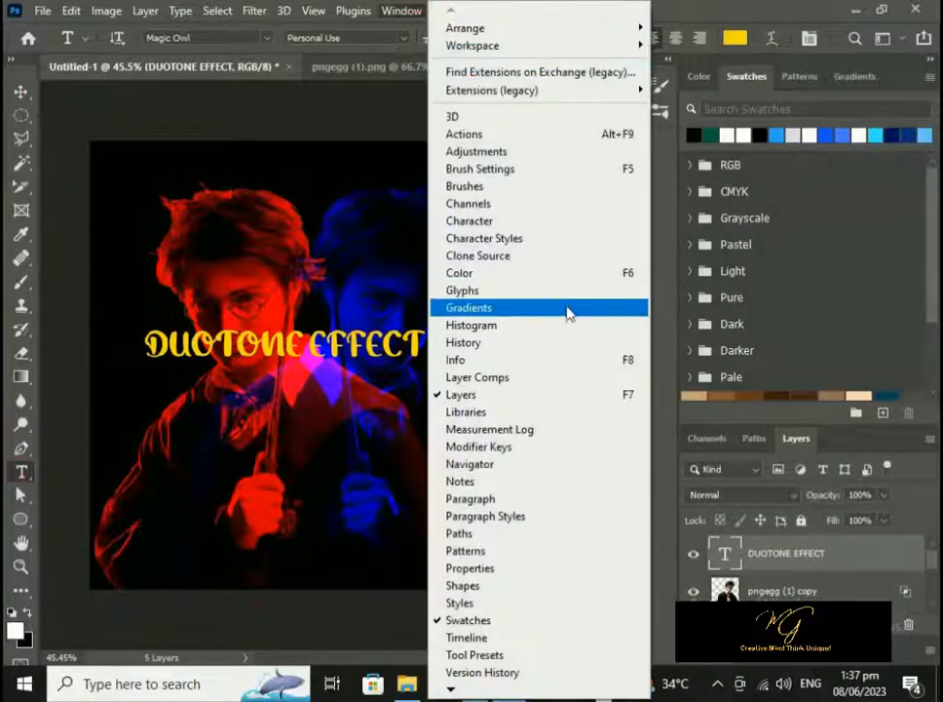
left_click(515, 221)
left_click_drag(528, 359, 593, 164)
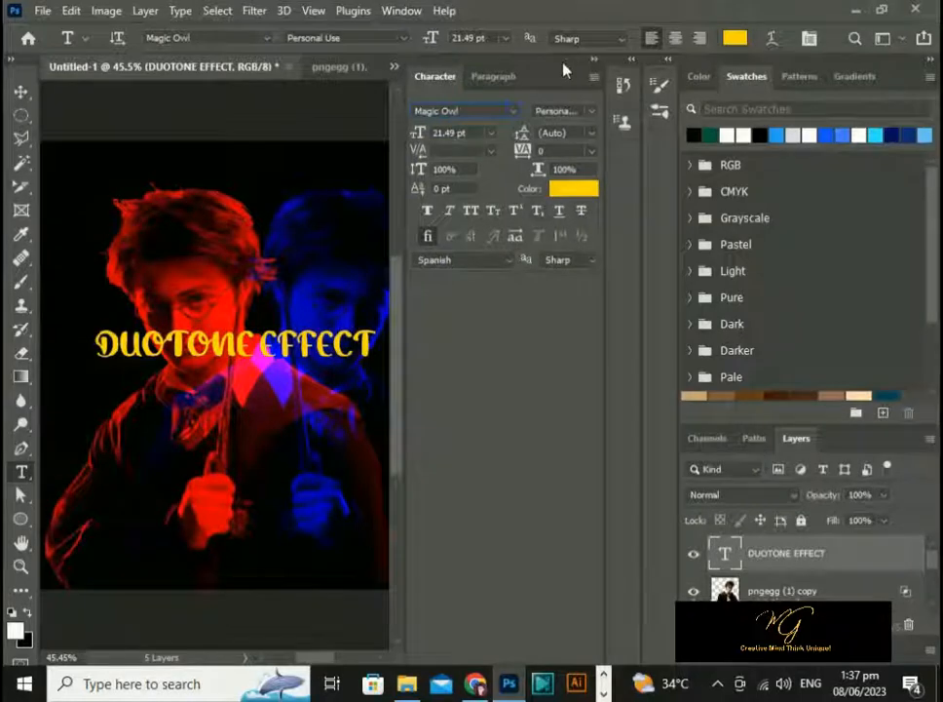
left_click_drag(563, 70, 350, 194)
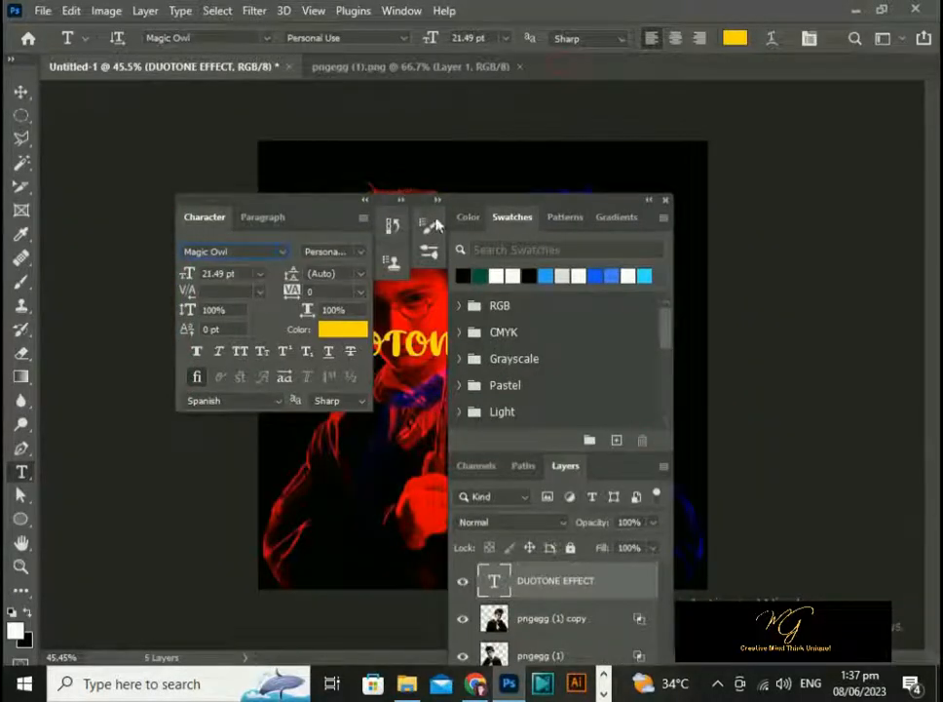
mouse_move(497, 205)
left_mouse_down()
mouse_move(699, 108)
mouse_move(741, 74)
mouse_move(754, 90)
mouse_move(778, 58)
left_mouse_up()
left_click_drag(629, 59, 595, 74)
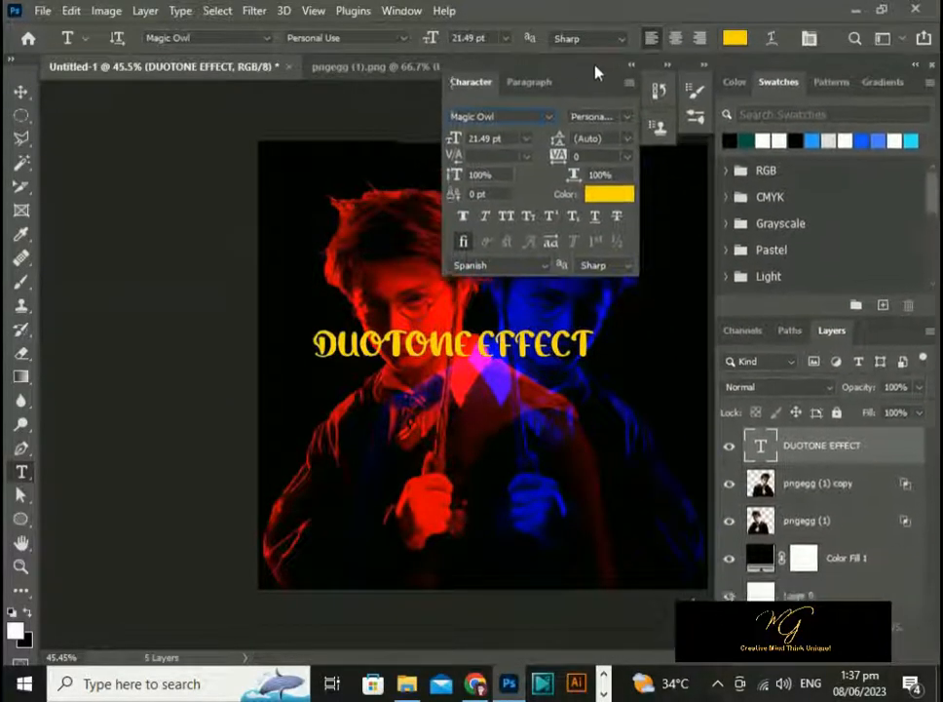
left_click(548, 115)
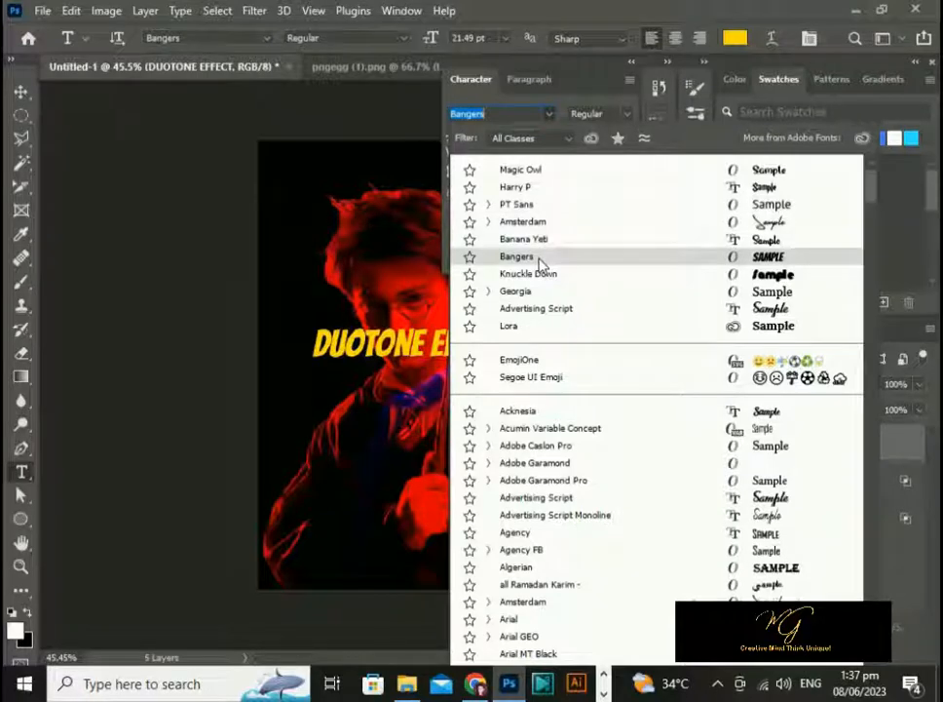
left_click(517, 256)
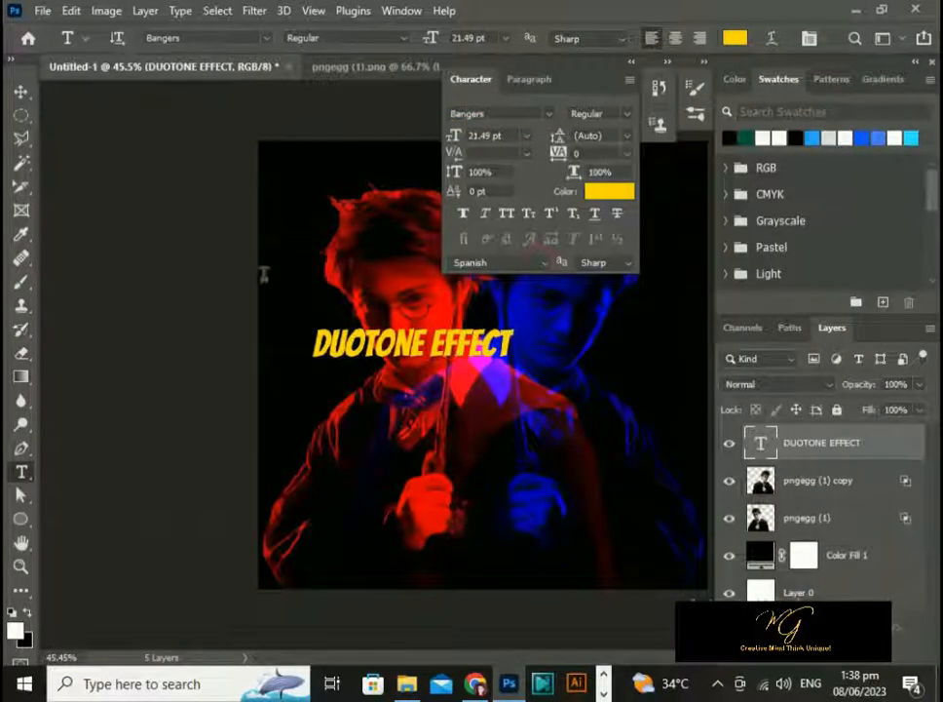
Enlarge the DUOTONE EFFECT text with Free Transform to about 175% width and 211% height.
left_click(22, 87)
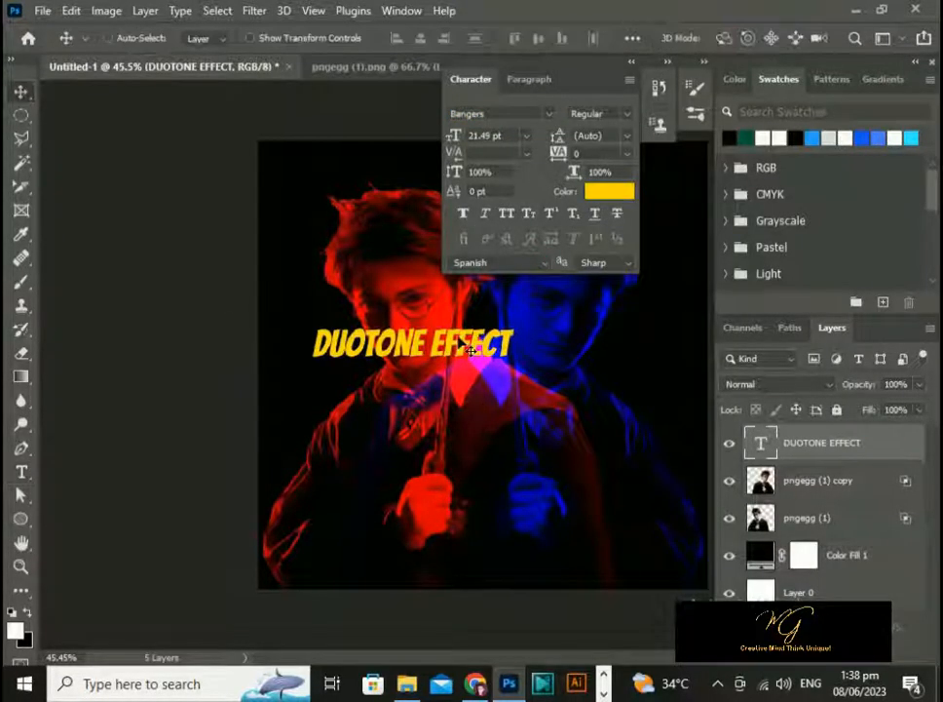
key("ctrl+t")
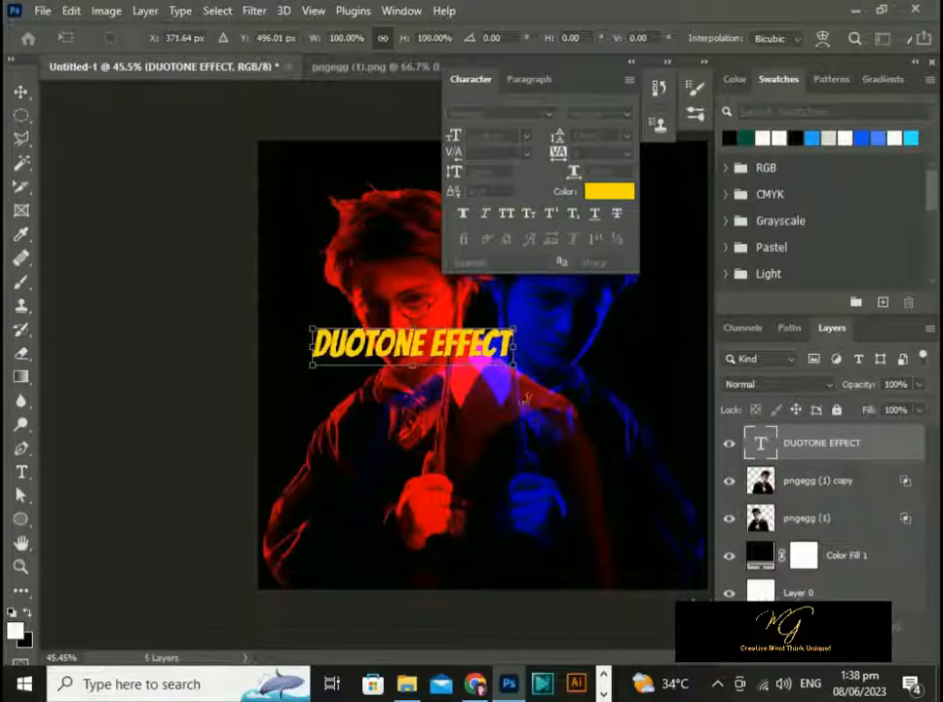
left_click_drag(517, 373, 591, 404)
key("Return")
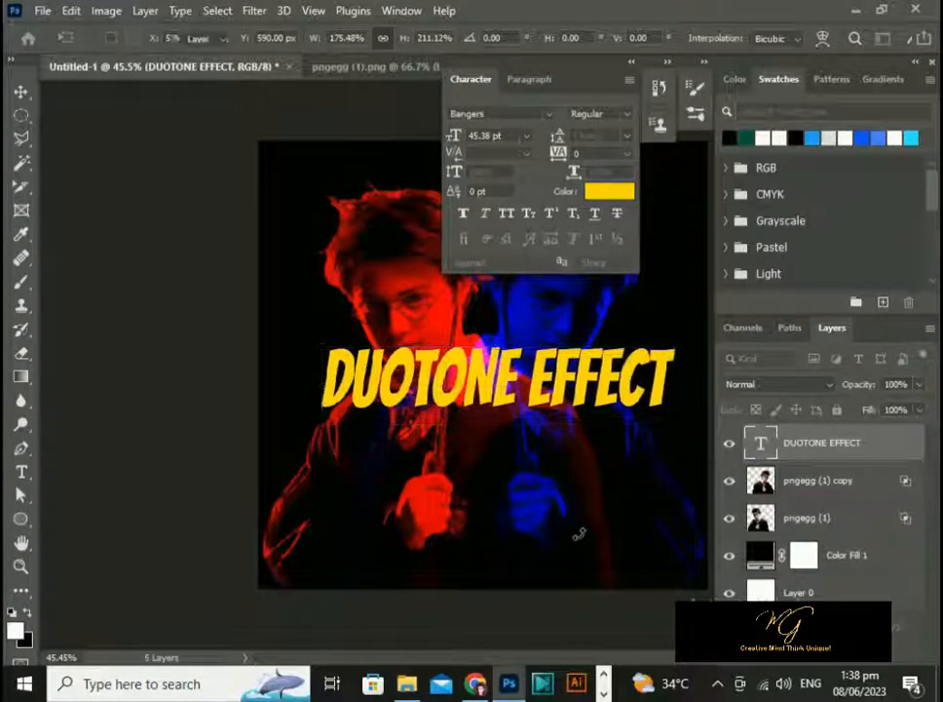
left_click_drag(579, 534, 575, 526)
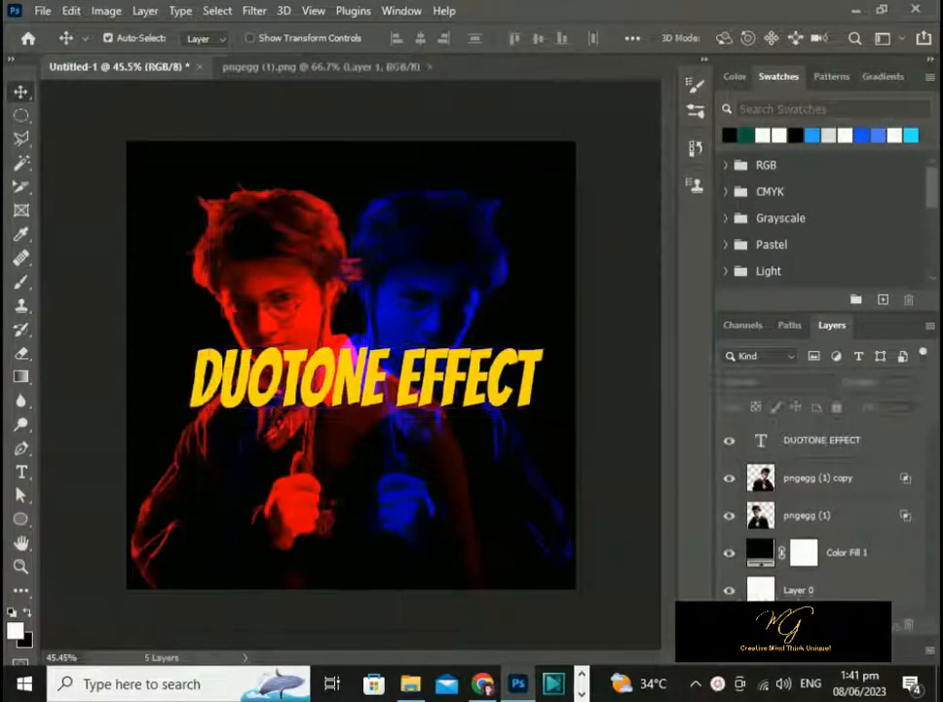
Move the DUOTONE EFFECT text down over the portraits' hands, roughly centered near the canvas's lower edge.
left_click_drag(490, 412, 466, 532)
left_click_drag(464, 527, 458, 521)
left_click(627, 449)
Turn off the green and blue channels in the text layer's Blending Options, keeping only red after trying green alone.
left_click(890, 449)
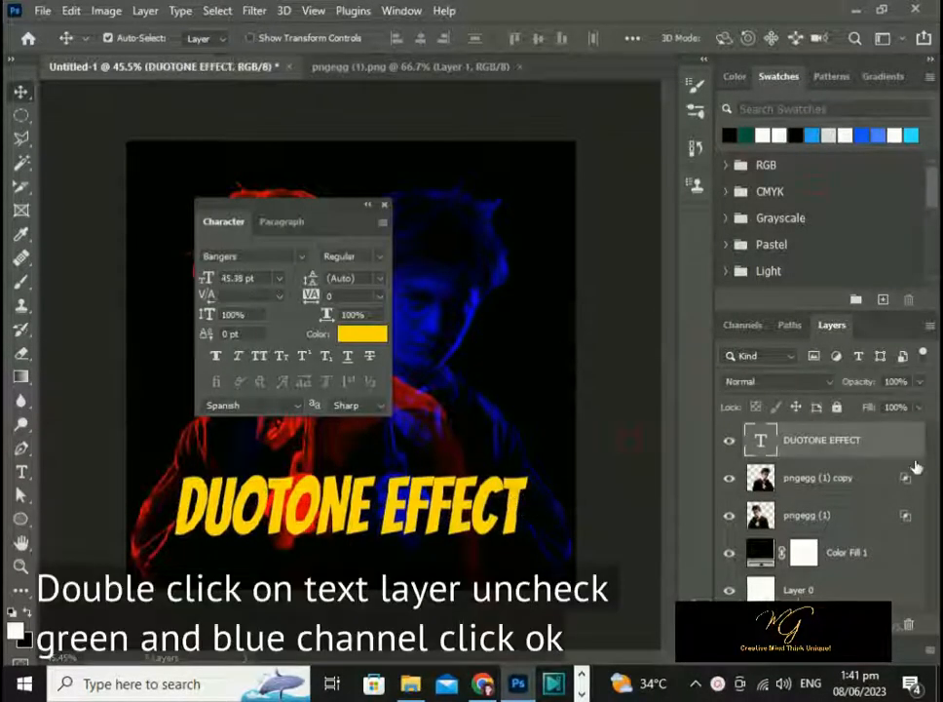
double_click(891, 444)
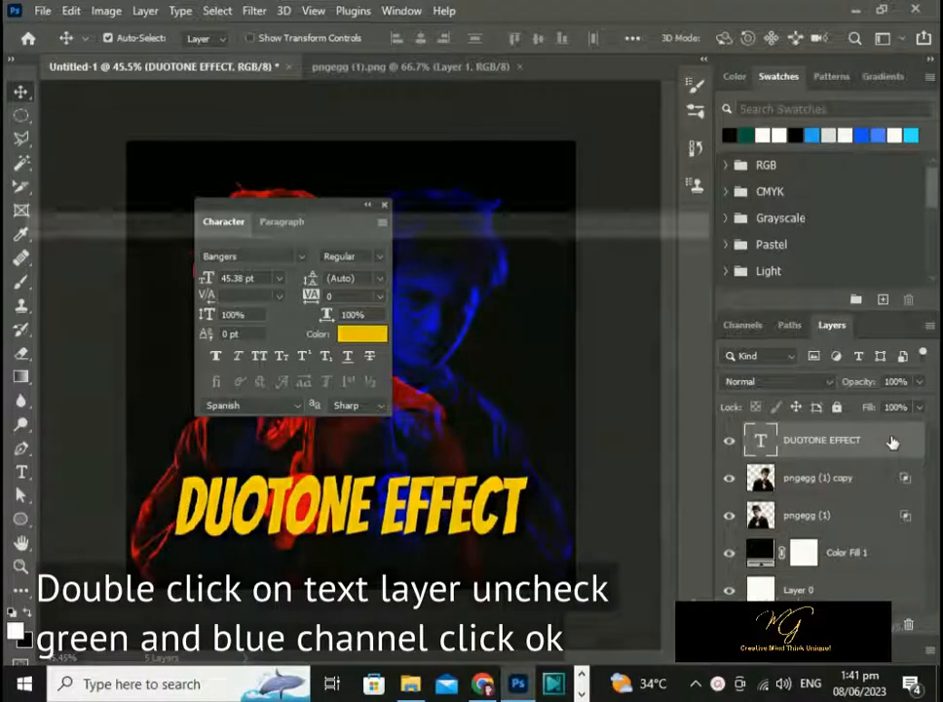
left_click_drag(468, 224, 784, 47)
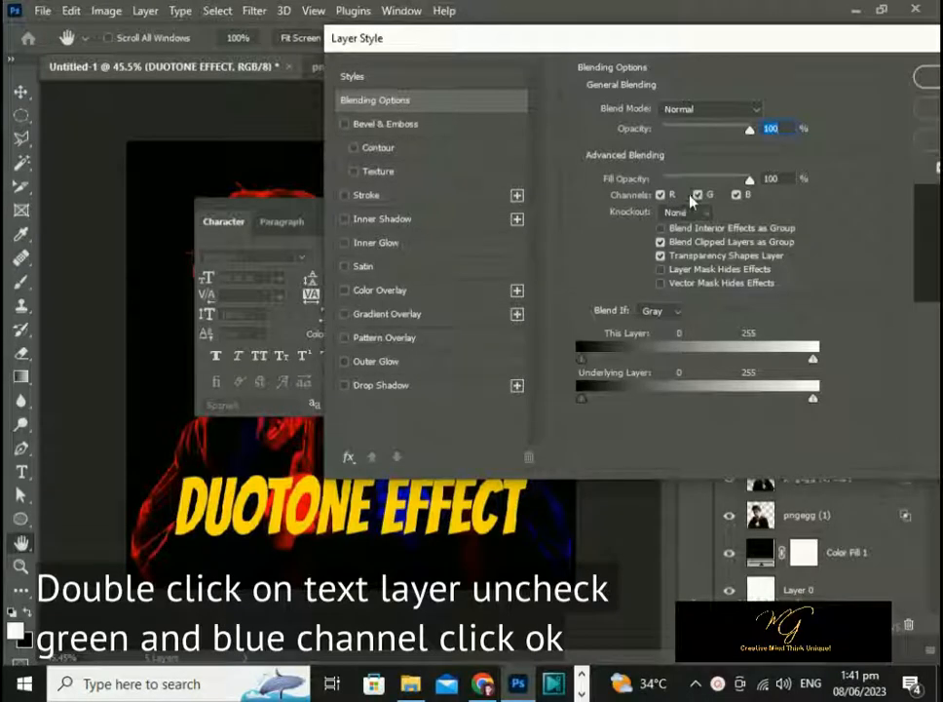
left_click(697, 195)
left_click(737, 195)
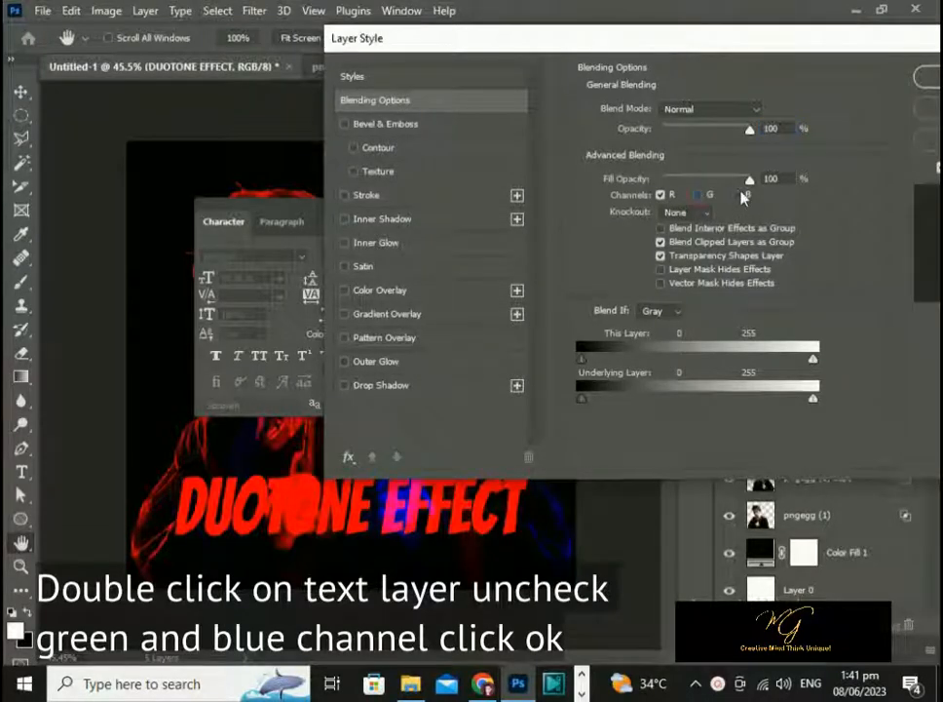
left_click(671, 195)
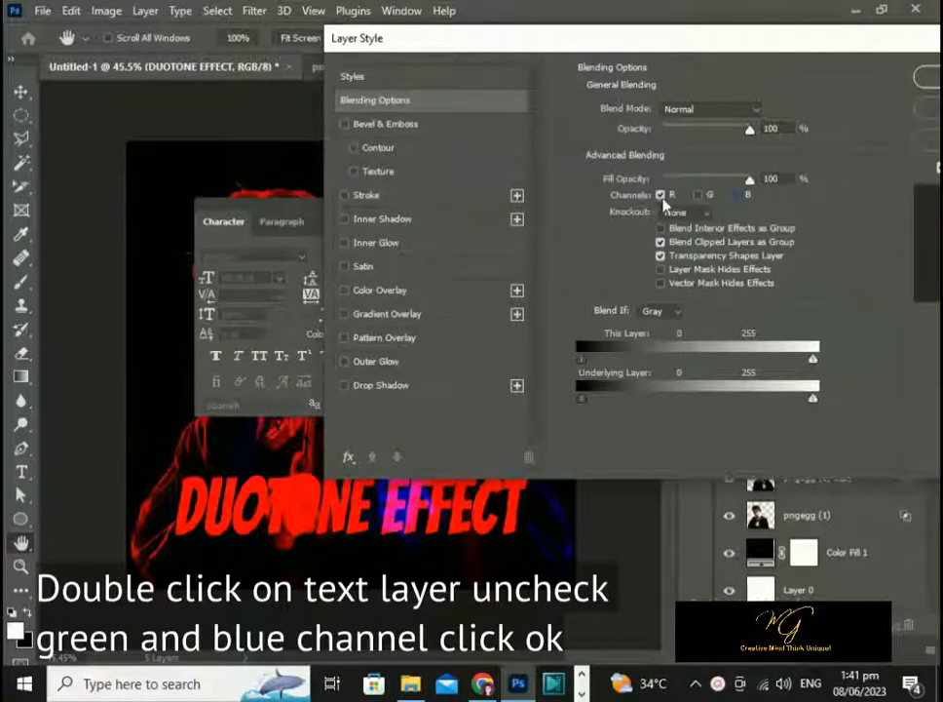
left_click(700, 196)
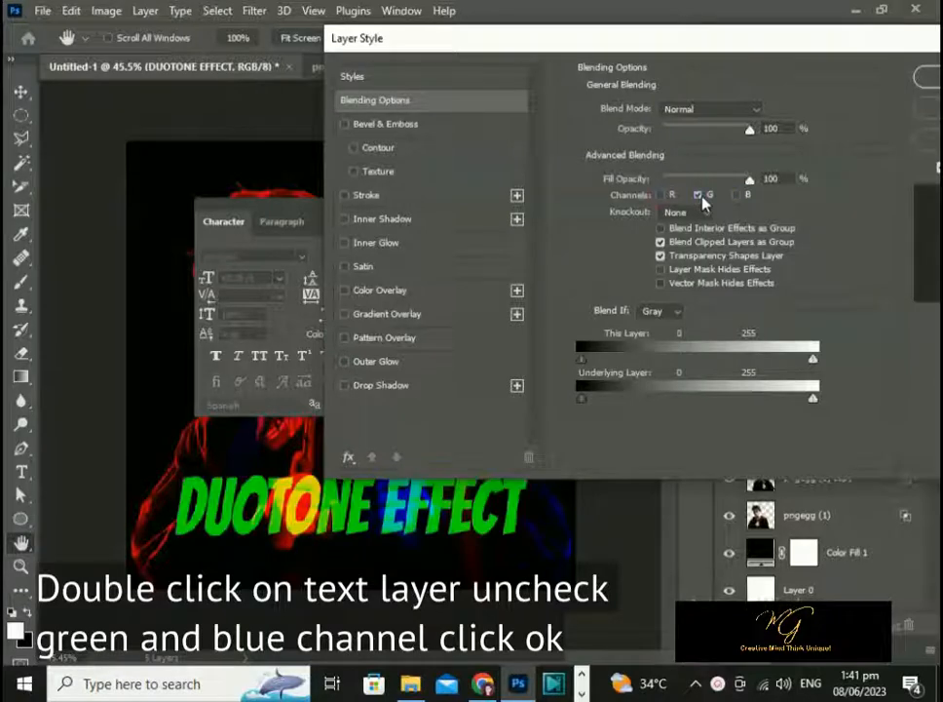
left_click(663, 196)
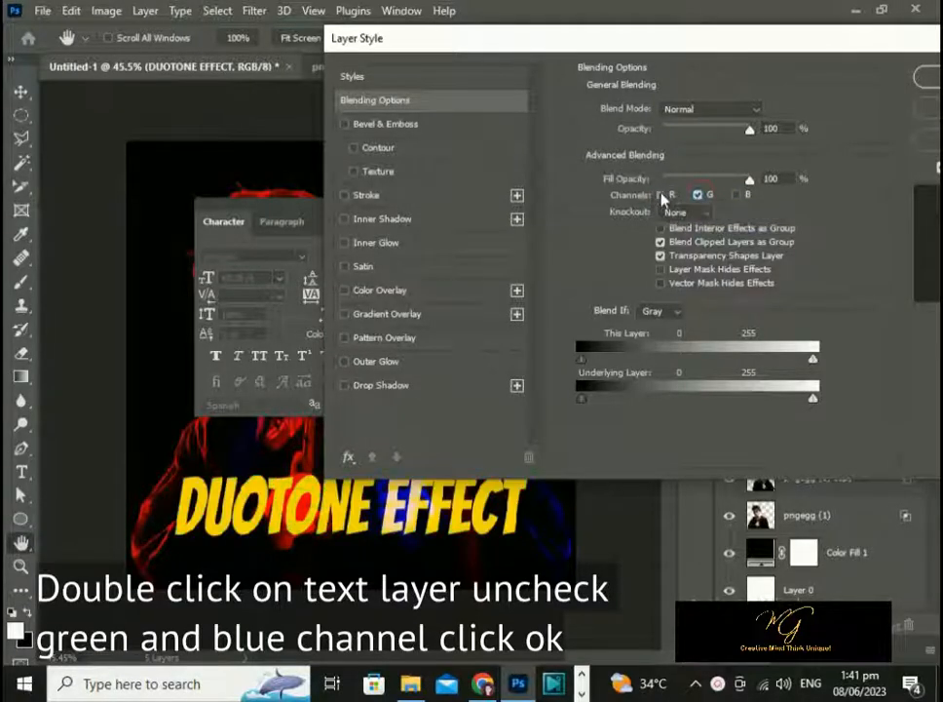
left_click(699, 195)
left_click_drag(685, 38, 497, 80)
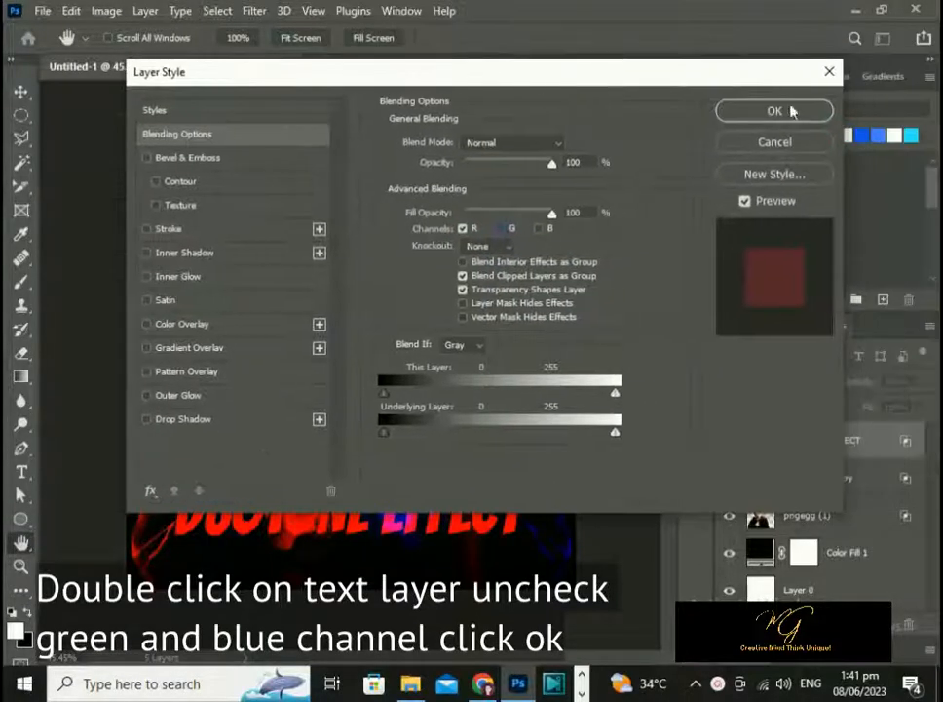
left_click(792, 115)
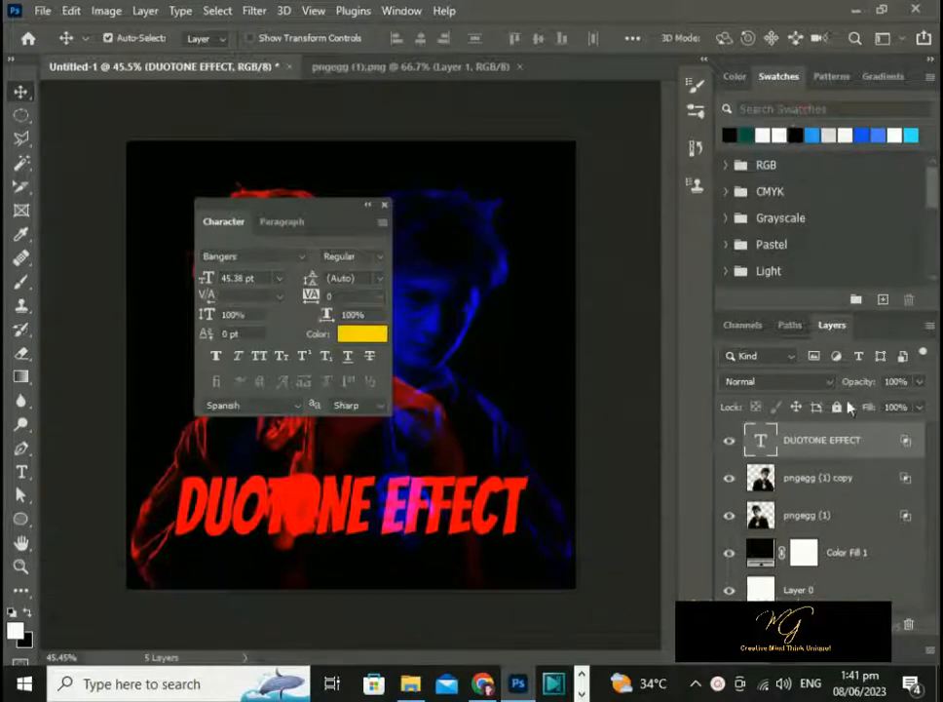
Duplicate the red DUOTONE EFFECT text layer.
key("ctrl+j")
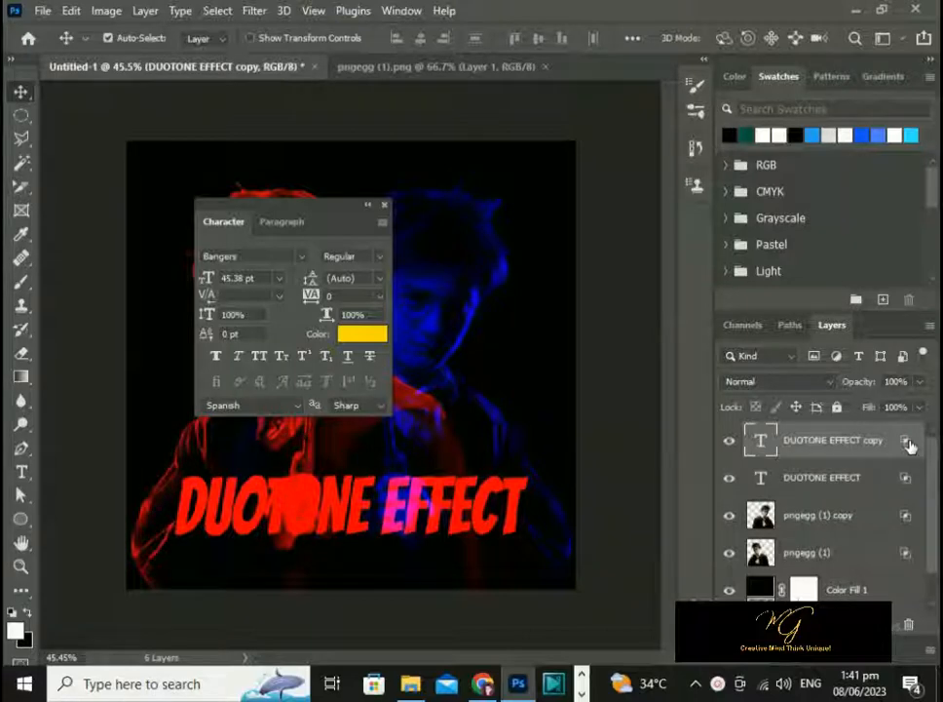
Move the DUOTONE EFFECT copy layer beneath the original DUOTONE EFFECT text layer.
left_click_drag(874, 452, 870, 479)
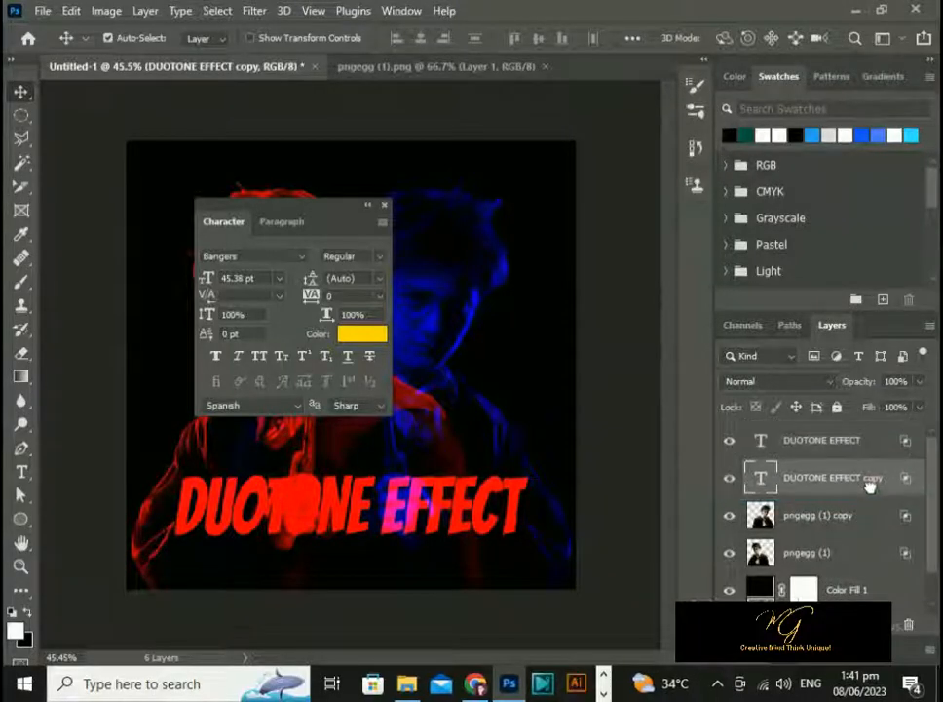
double_click(907, 448)
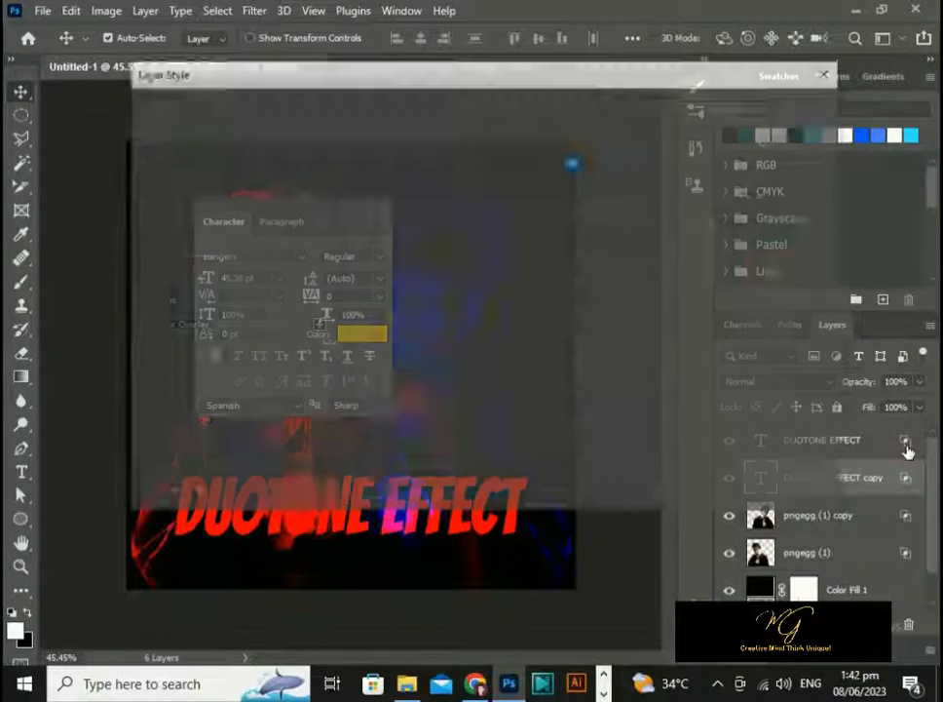
left_click(790, 143)
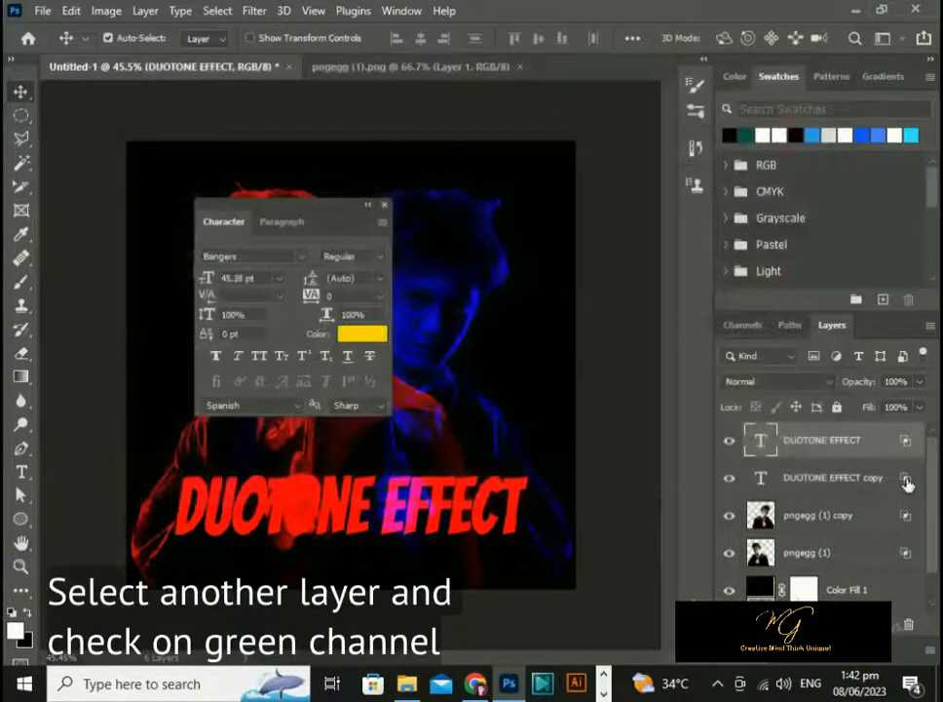
In the DUOTONE EFFECT copy layer's Blending Options, disable the red channel and keep only green, after briefly trying blue.
double_click(906, 485)
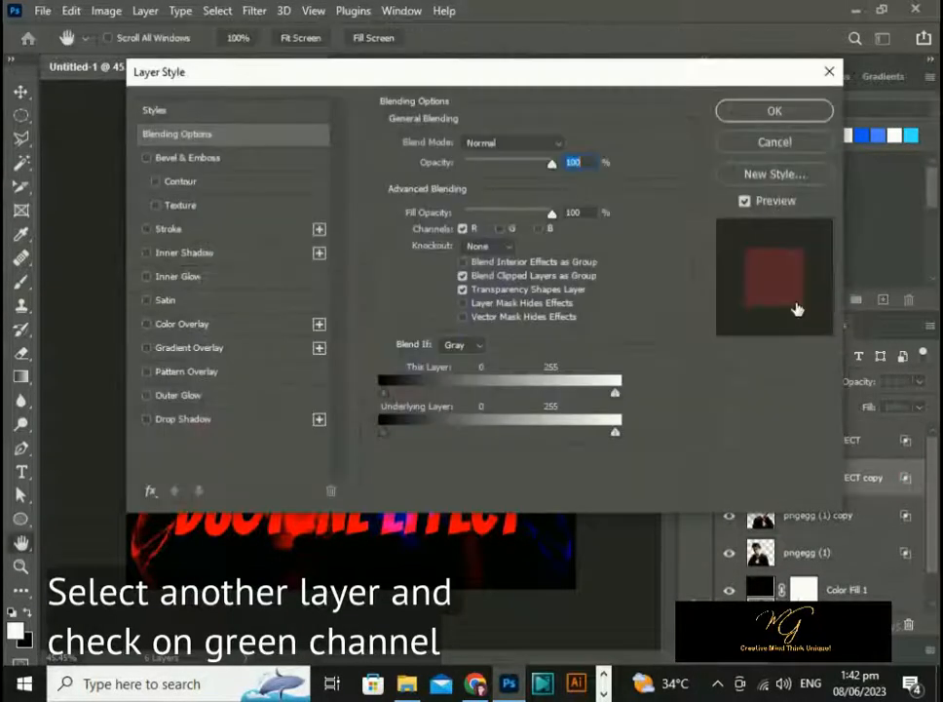
left_click(464, 229)
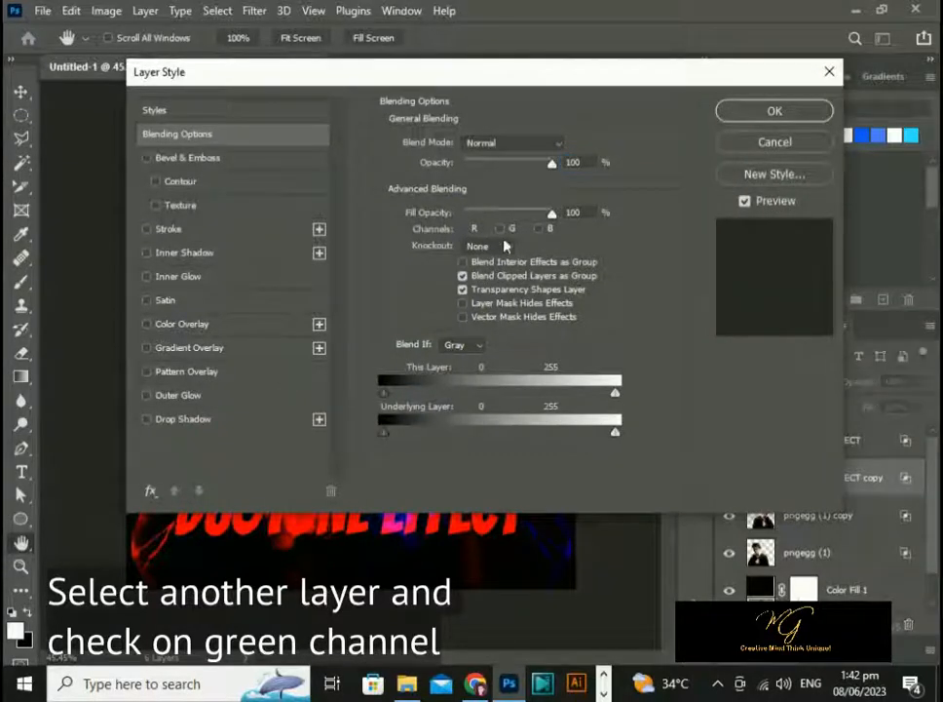
left_click(501, 229)
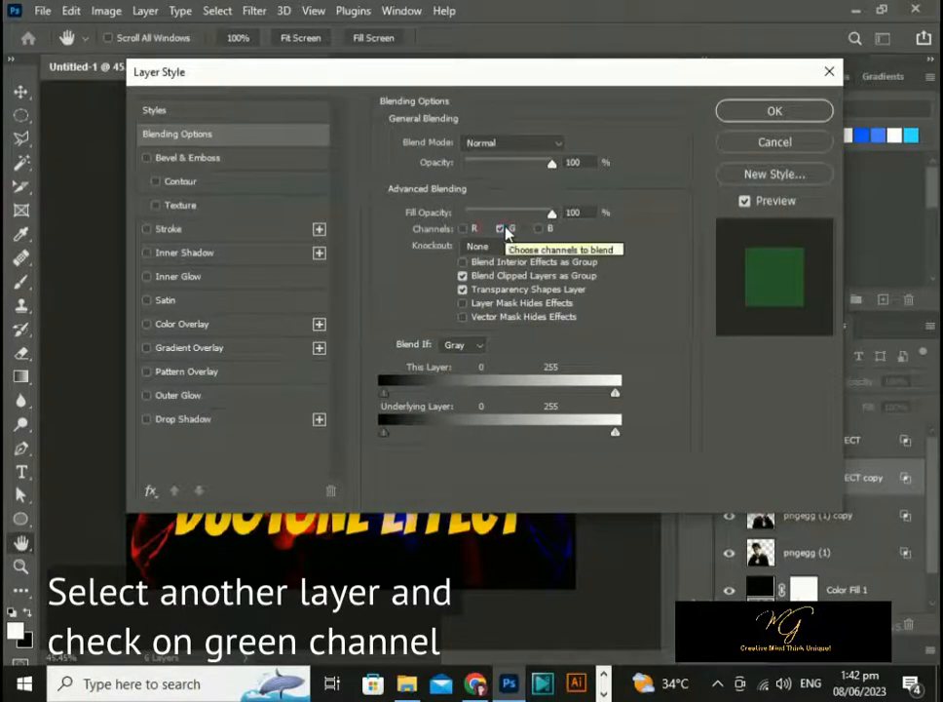
left_click(503, 229)
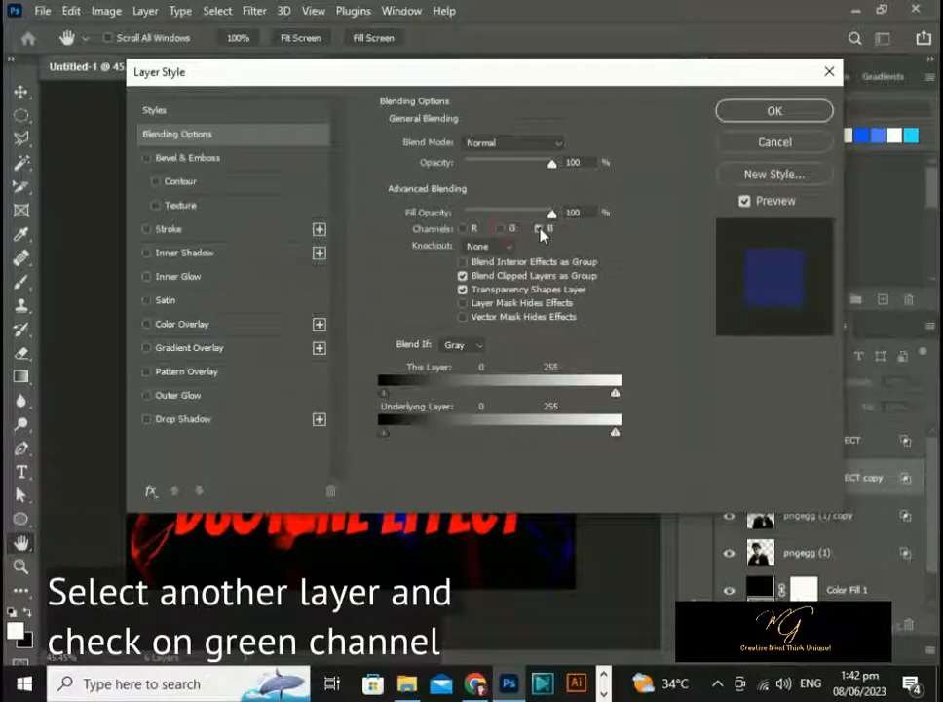
left_click(501, 229)
left_click(541, 229)
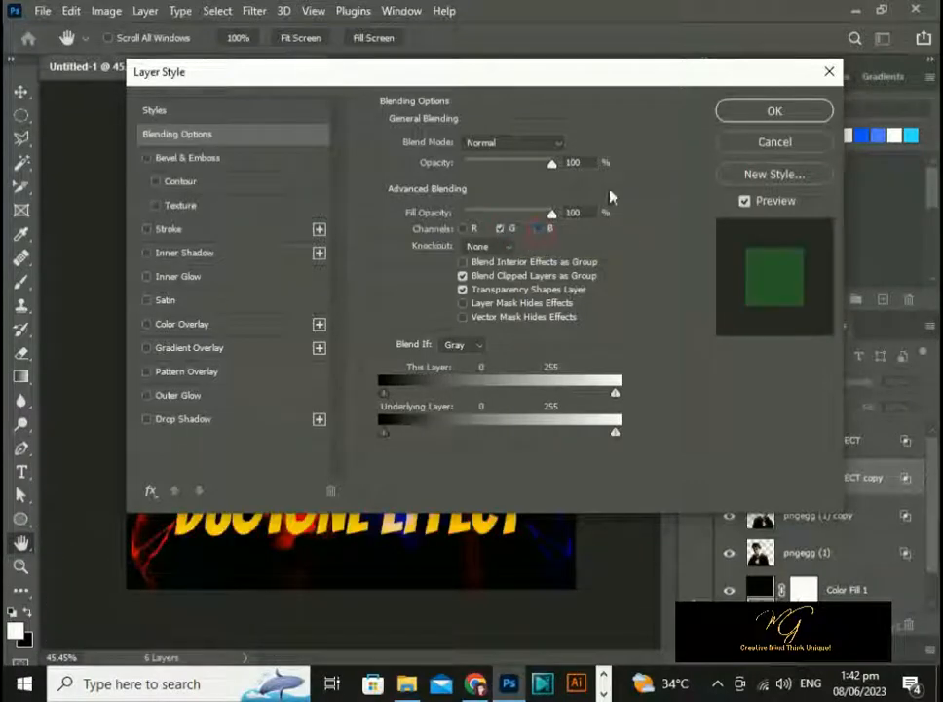
left_click(775, 110)
Try shifting the red DUOTONE EFFECT text slightly left of its green copy, and realign it with the copy.
left_click_drag(395, 531, 388, 530)
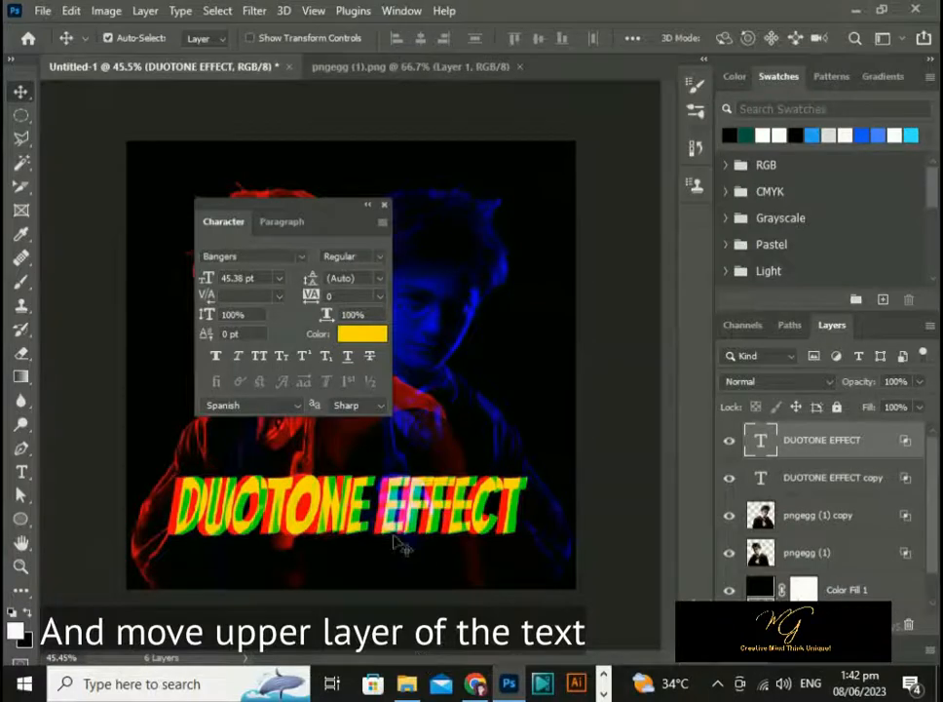
scroll(394, 536, "up", 2)
scroll(393, 539, "down", 1)
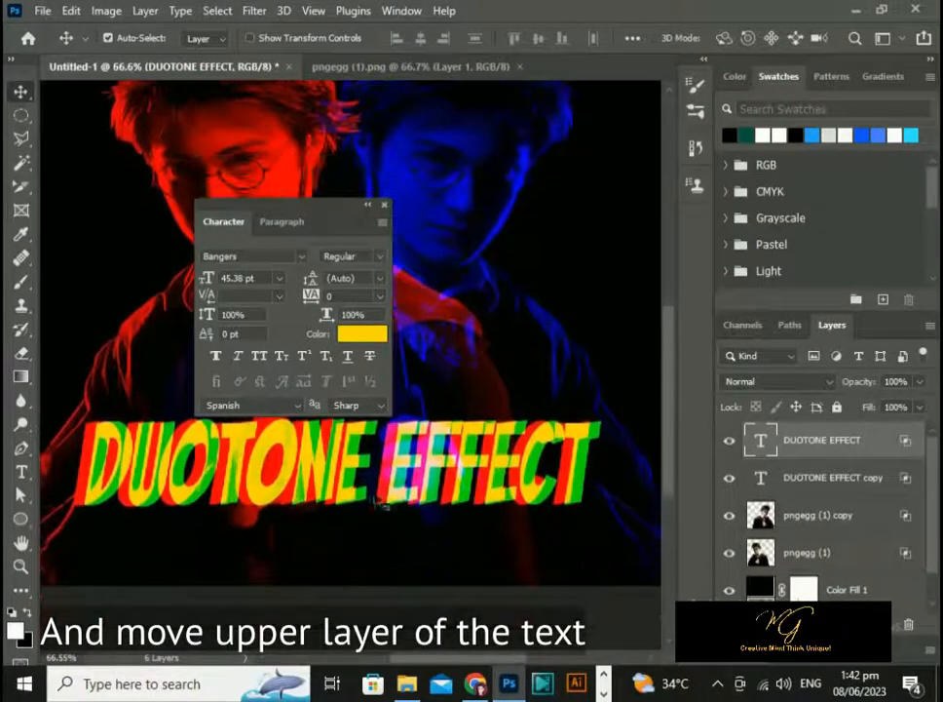
mouse_move(395, 497)
left_mouse_down()
mouse_move(410, 467)
mouse_move(401, 472)
mouse_move(400, 495)
mouse_move(406, 481)
left_mouse_up()
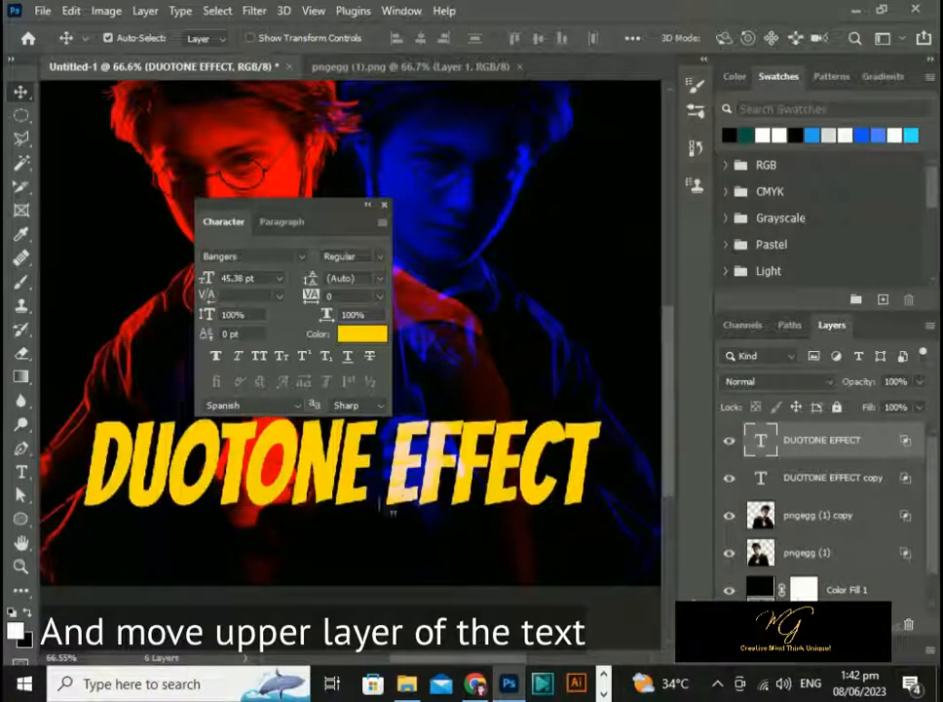
Place the original DUOTONE EFFECT layer beneath its green copy, and offset the copy slightly down and to the left.
left_click_drag(790, 452, 790, 483)
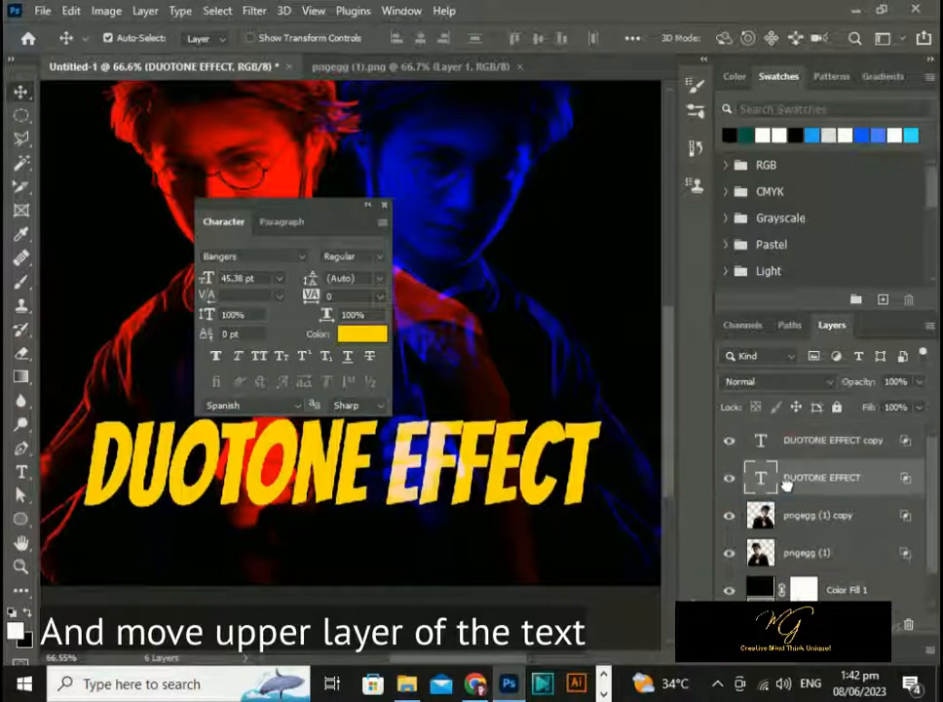
left_click(790, 450)
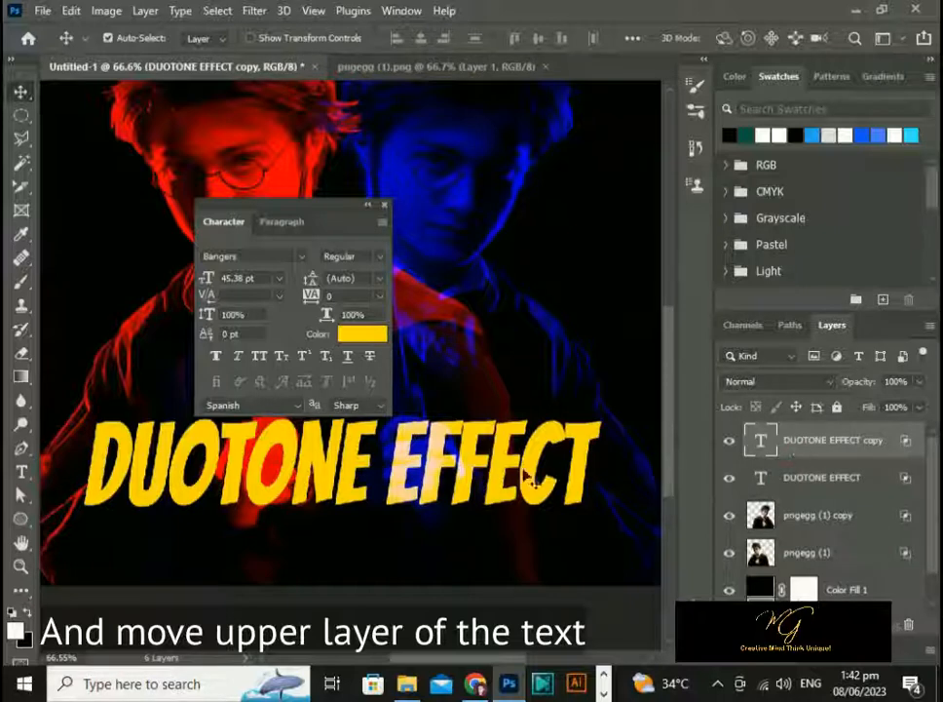
left_click_drag(406, 499, 400, 506)
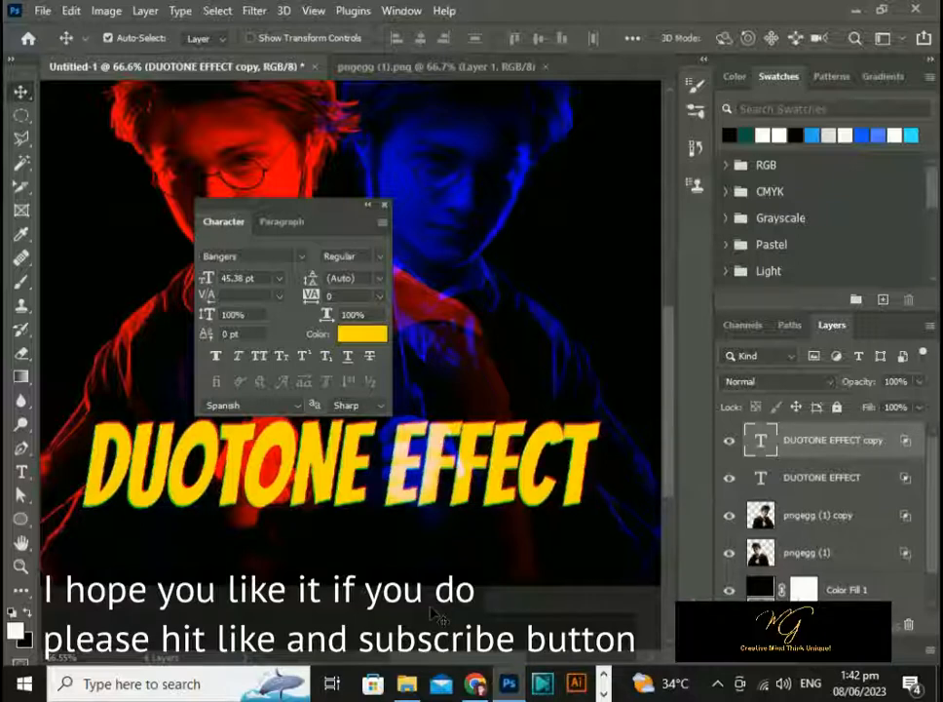